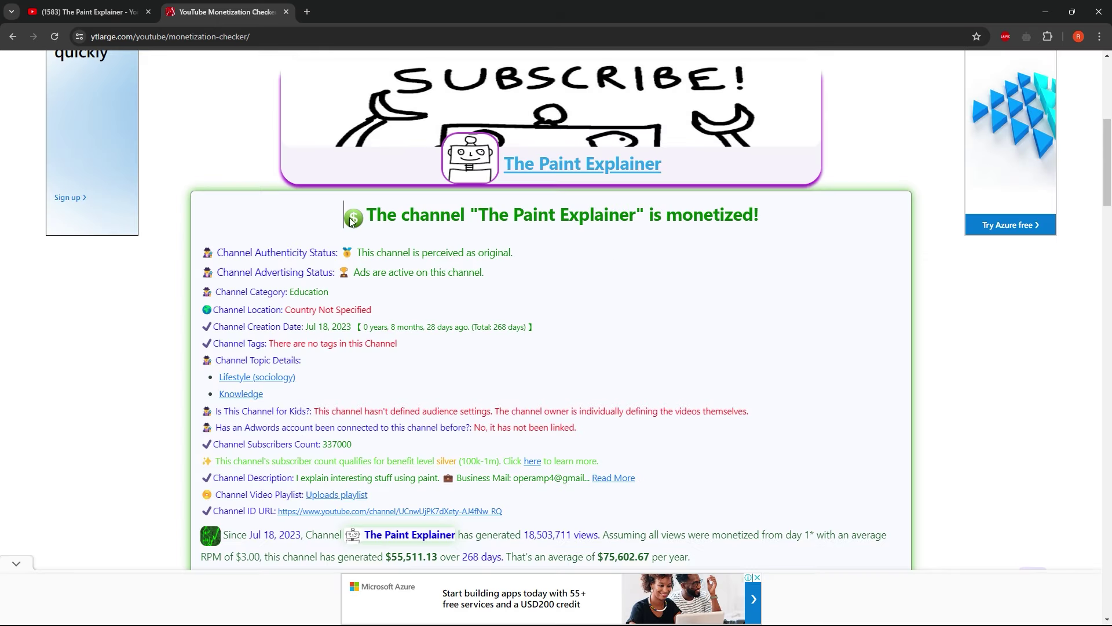
Step: Scroll to the RPM table and mark the Sports and News & Politics revenue estimates
{"action": "scroll", "coordinate": [755, 236], "scroll_direction": "down", "scroll_amount": 8}
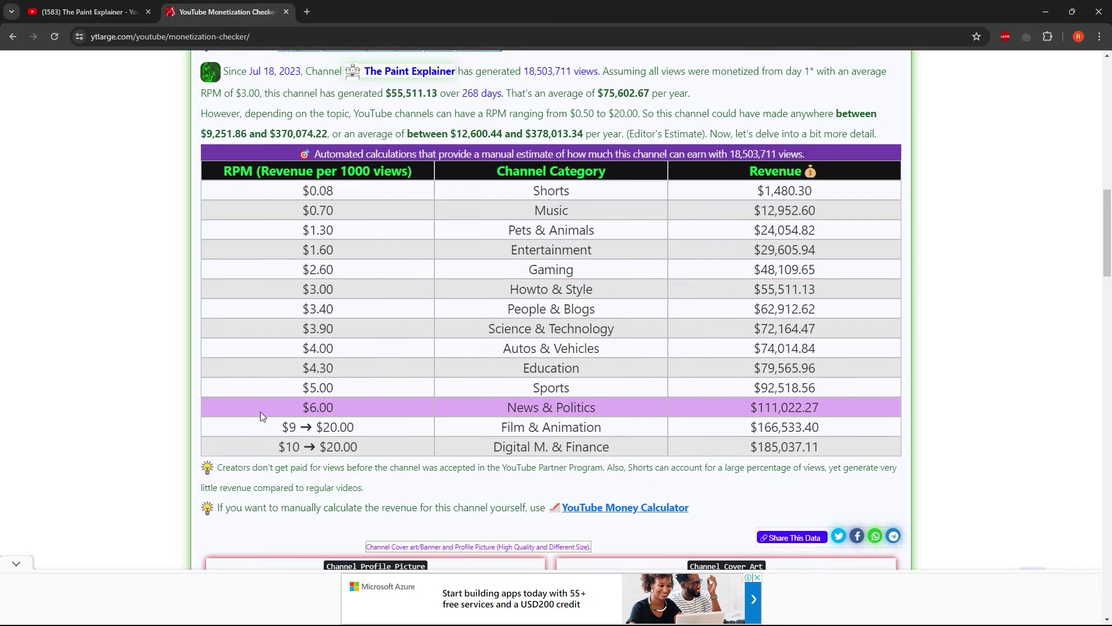
{"action": "triple_click", "coordinate": [477, 394]}
{"action": "triple_click", "coordinate": [600, 407]}
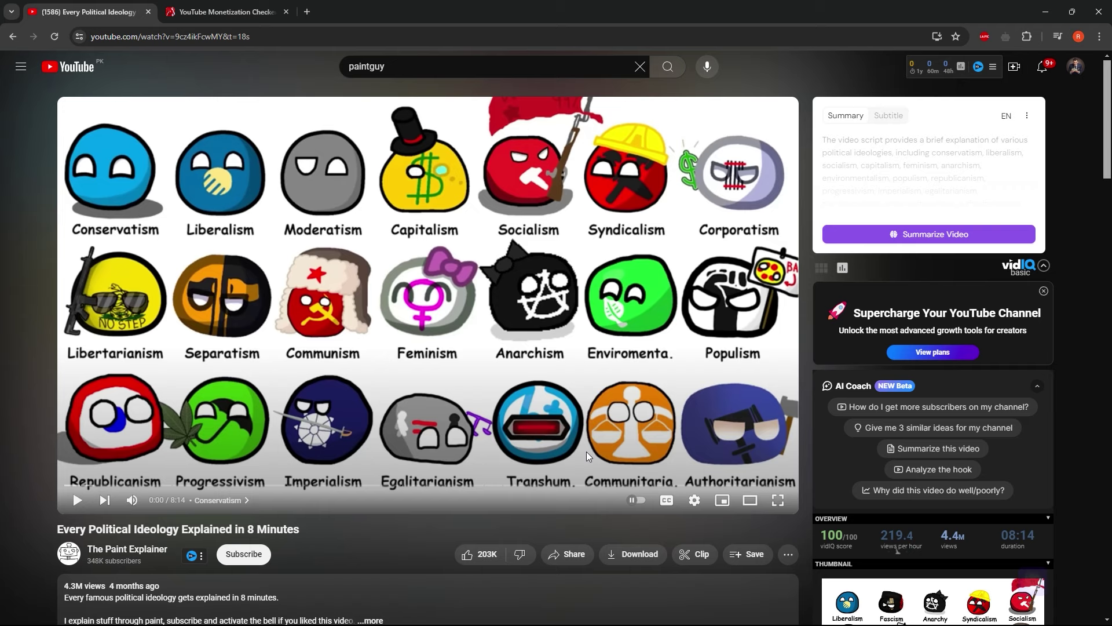
Step: Start playing 'Every Political Ideology Explained in 8 Minutes'
{"action": "left_click", "coordinate": [352, 289]}
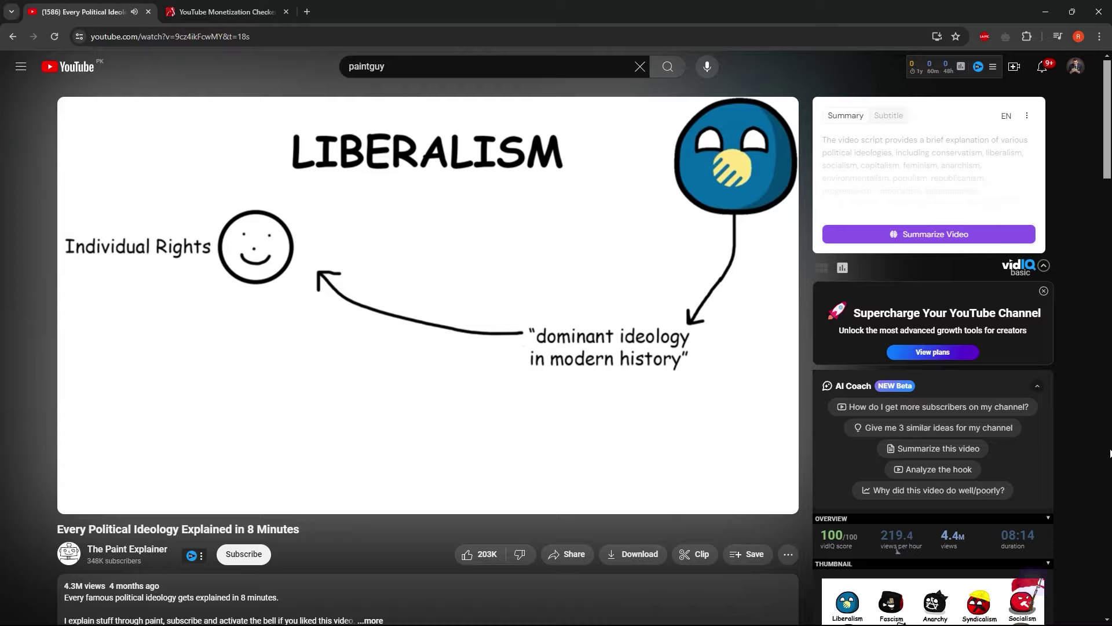
Step: Scroll the watch page down to the video's 12,620 comments
{"action": "scroll", "coordinate": [1110, 453], "scroll_direction": "down", "scroll_amount": 9}
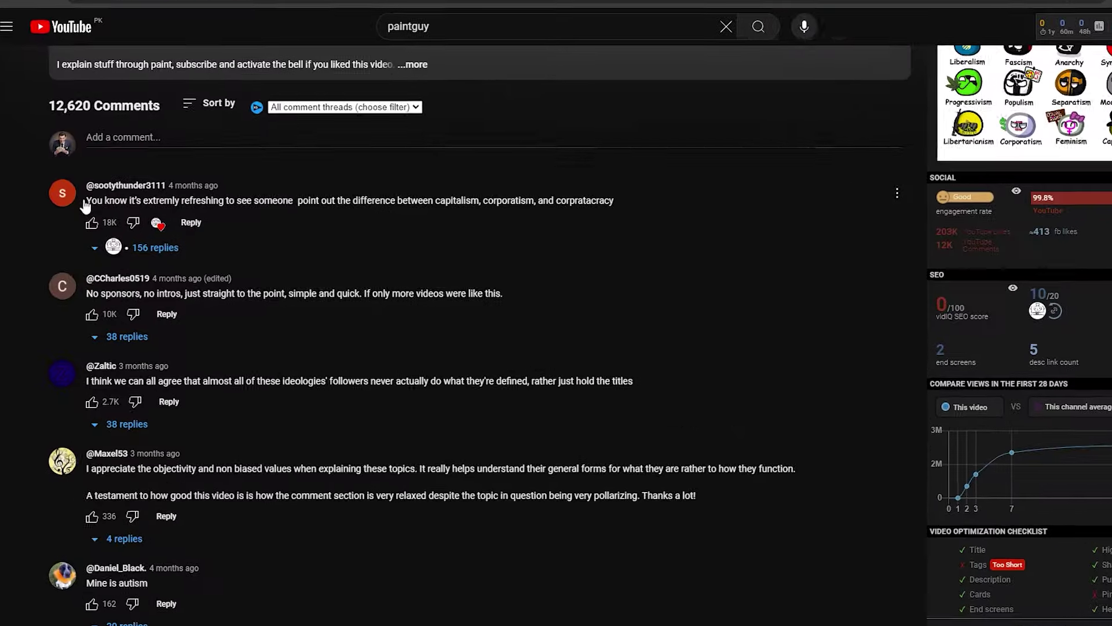
{"action": "mouse_move", "coordinate": [98, 202]}
{"action": "left_mouse_down"}
{"action": "mouse_move", "coordinate": [280, 211]}
{"action": "mouse_move", "coordinate": [747, 186]}
{"action": "mouse_move", "coordinate": [87, 196]}
{"action": "left_mouse_up"}
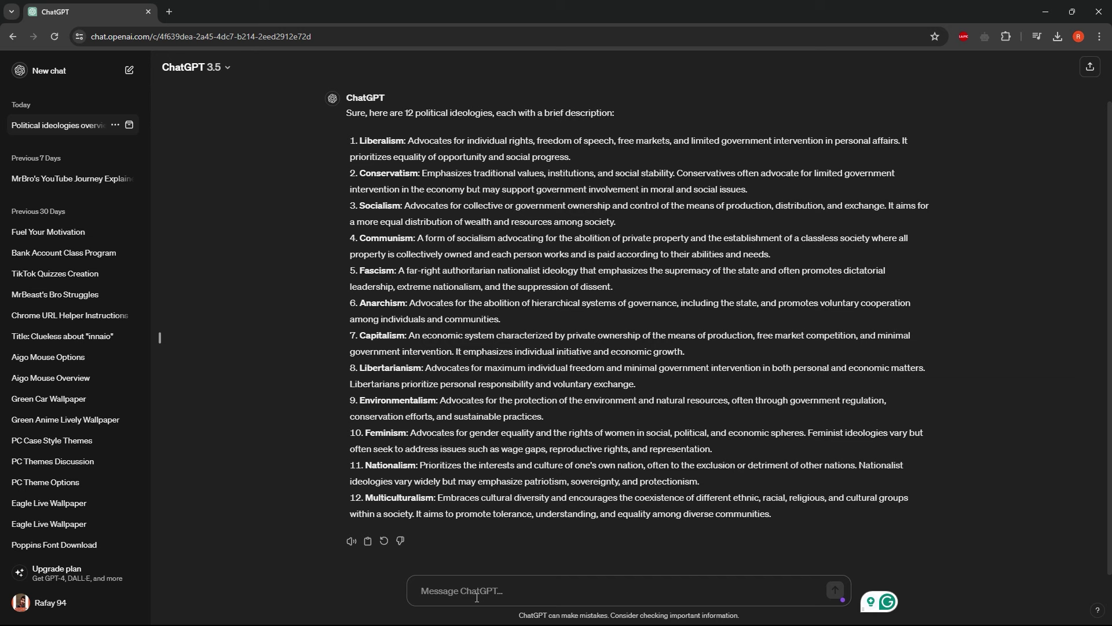
Step: Send the follow-up asking ChatGPT to briefly describe each of the 12 ideologies
{"action": "key", "text": "Return"}
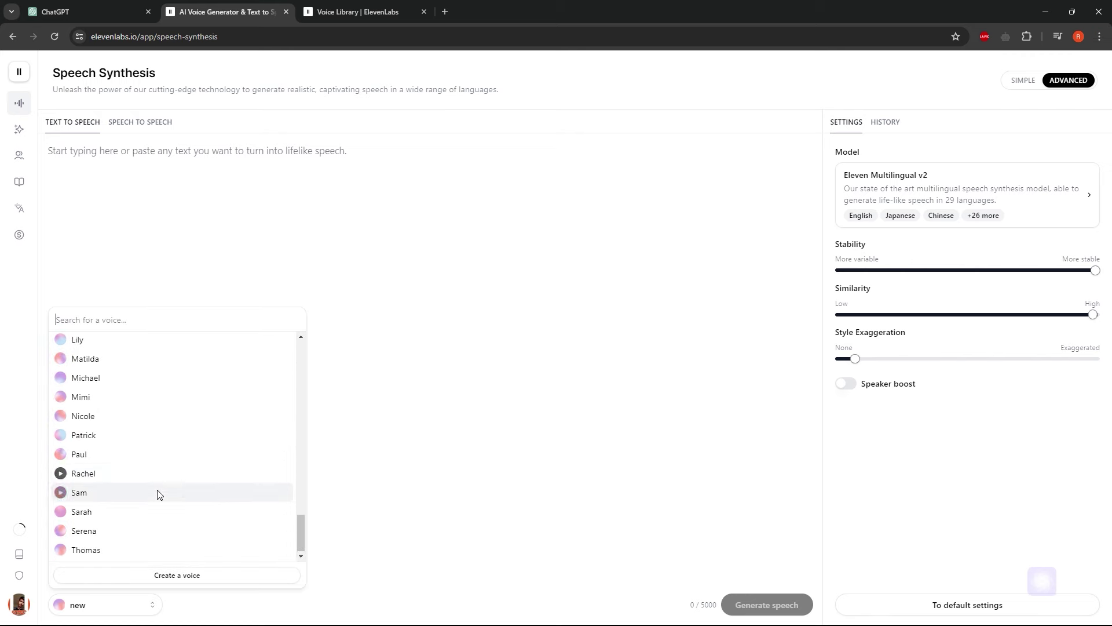
Step: Browse ElevenLabs' Voice Library and add the Bill Oxley voice to VoiceLab
{"action": "scroll", "coordinate": [110, 471], "scroll_direction": "up", "scroll_amount": 10}
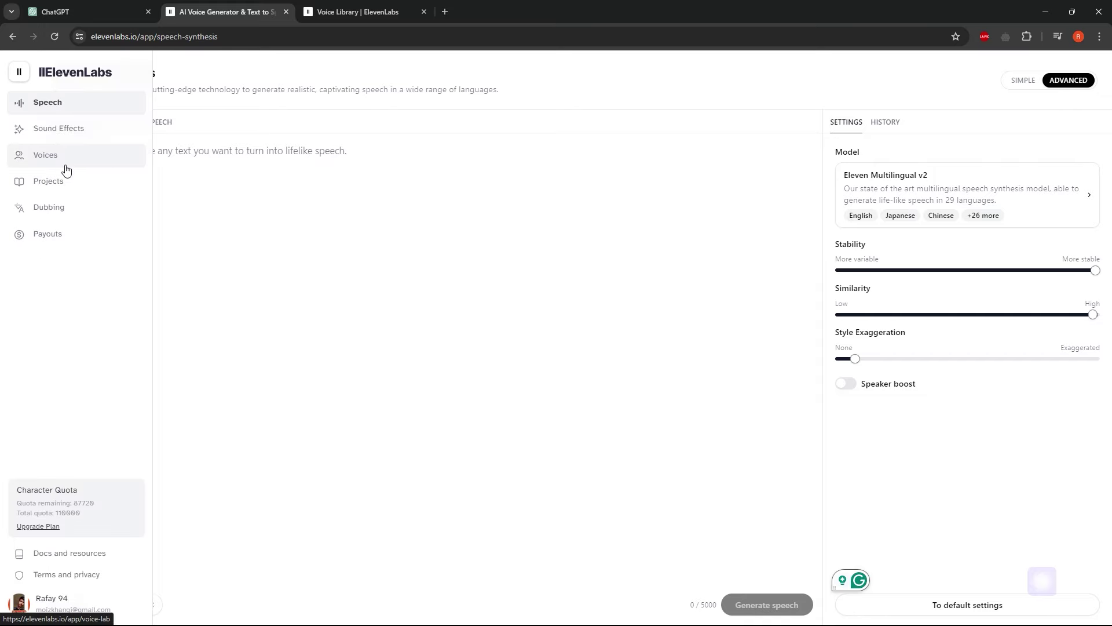
{"action": "left_click", "coordinate": [350, 7]}
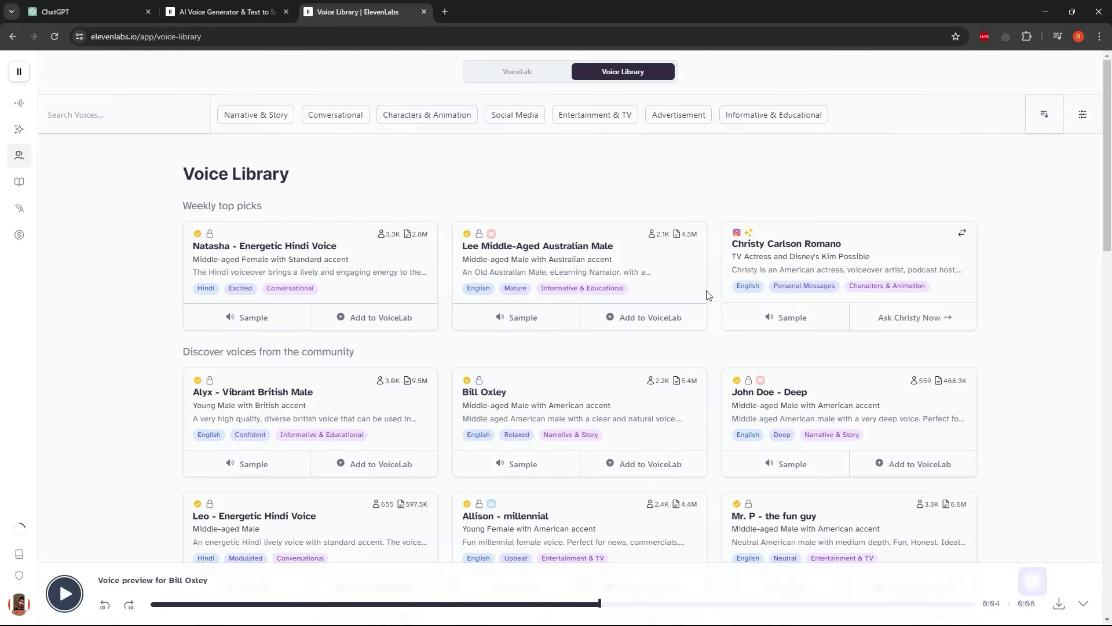
{"action": "scroll", "coordinate": [581, 328], "scroll_direction": "down", "scroll_amount": 7}
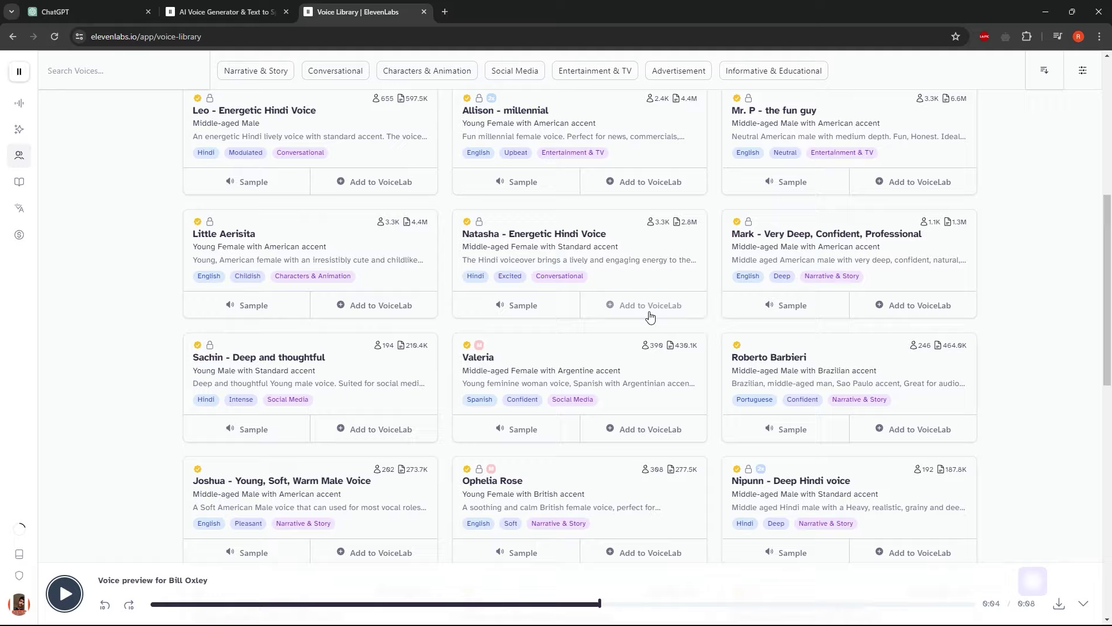
{"action": "scroll", "coordinate": [583, 350], "scroll_direction": "up", "scroll_amount": 6}
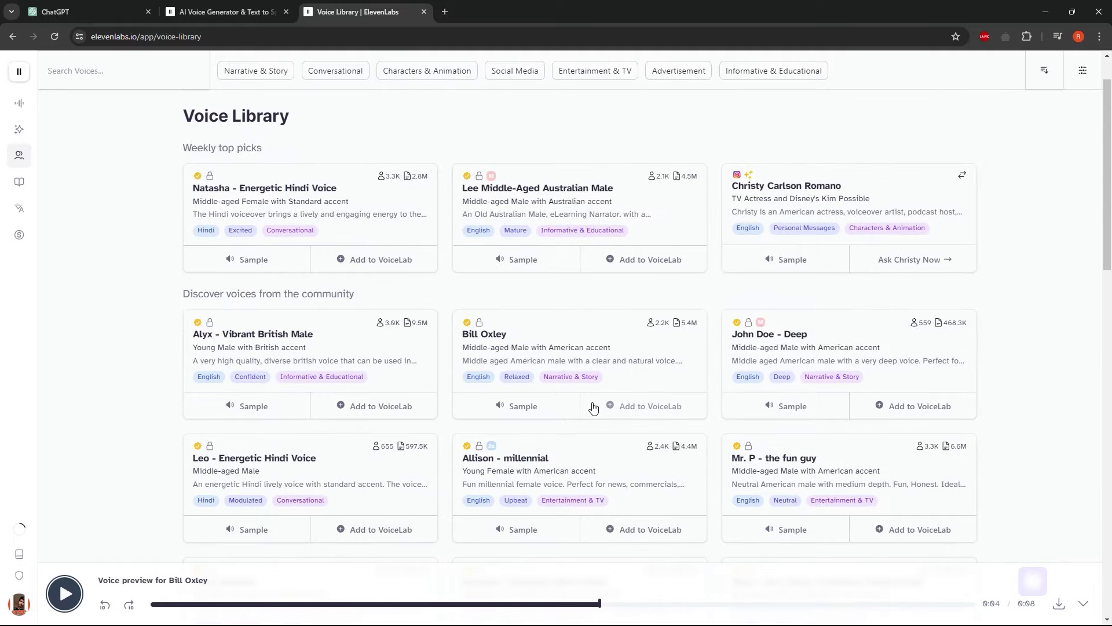
{"action": "left_click", "coordinate": [626, 409]}
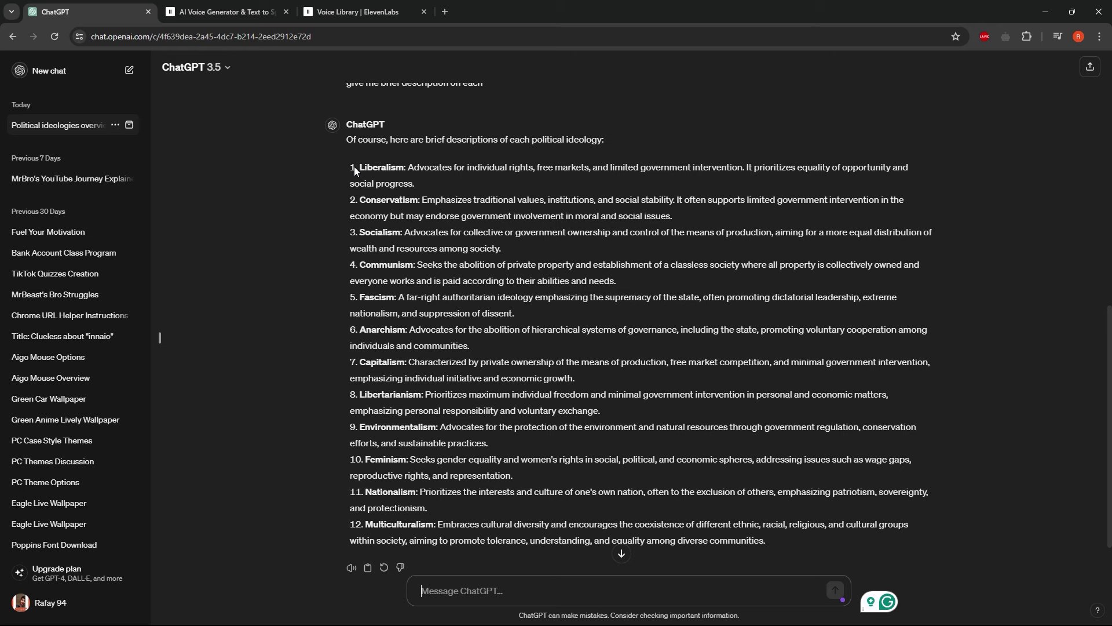
Step: Copy ChatGPT's Liberalism, Conservatism and Socialism descriptions into the Text to Speech box
{"action": "left_click_drag", "start_coordinate": [437, 183], "coordinate": [440, 183]}
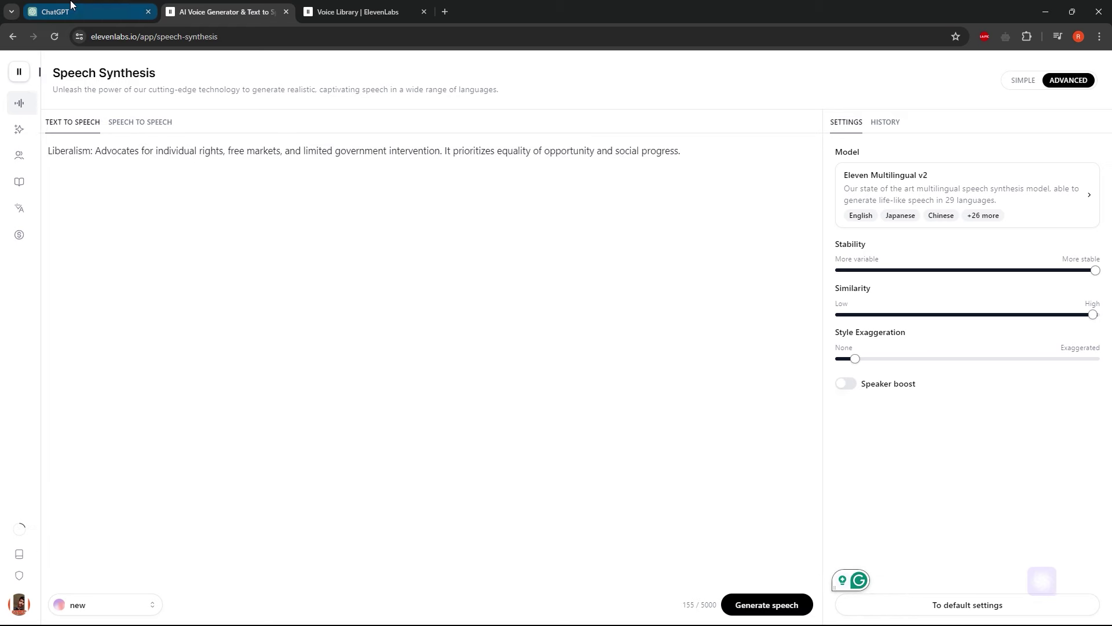
{"action": "left_click", "coordinate": [109, 8]}
{"action": "triple_click", "coordinate": [446, 196]}
{"action": "key", "text": "ctrl+Tab"}
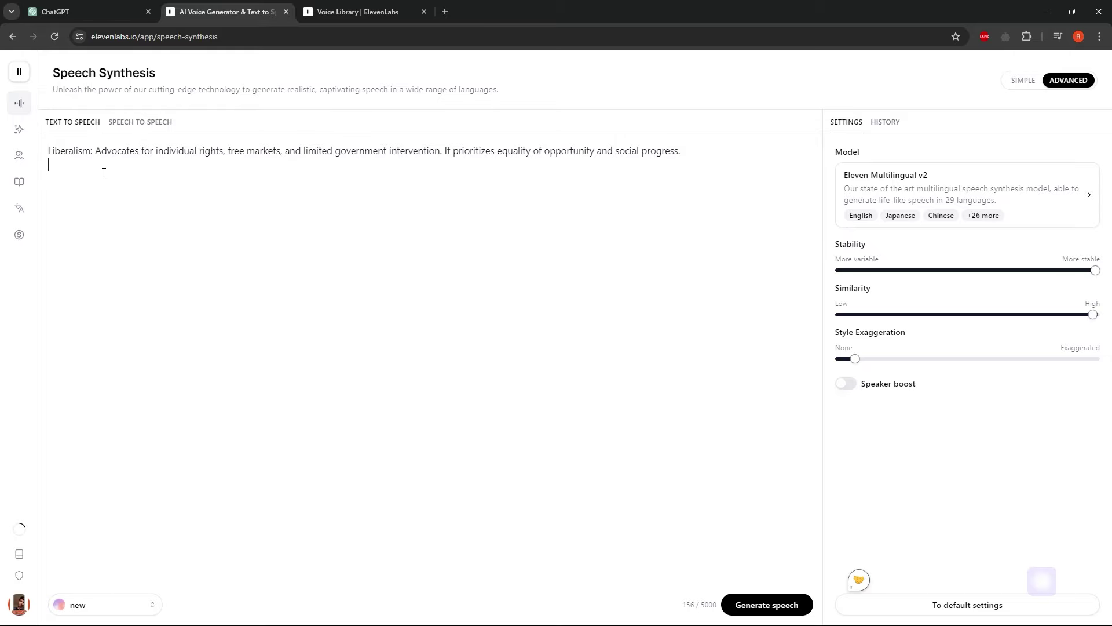
{"action": "left_click", "coordinate": [38, 5]}
{"action": "triple_click", "coordinate": [362, 247]}
{"action": "key", "text": "ctrl+Tab"}
{"action": "left_click", "coordinate": [174, 221]}
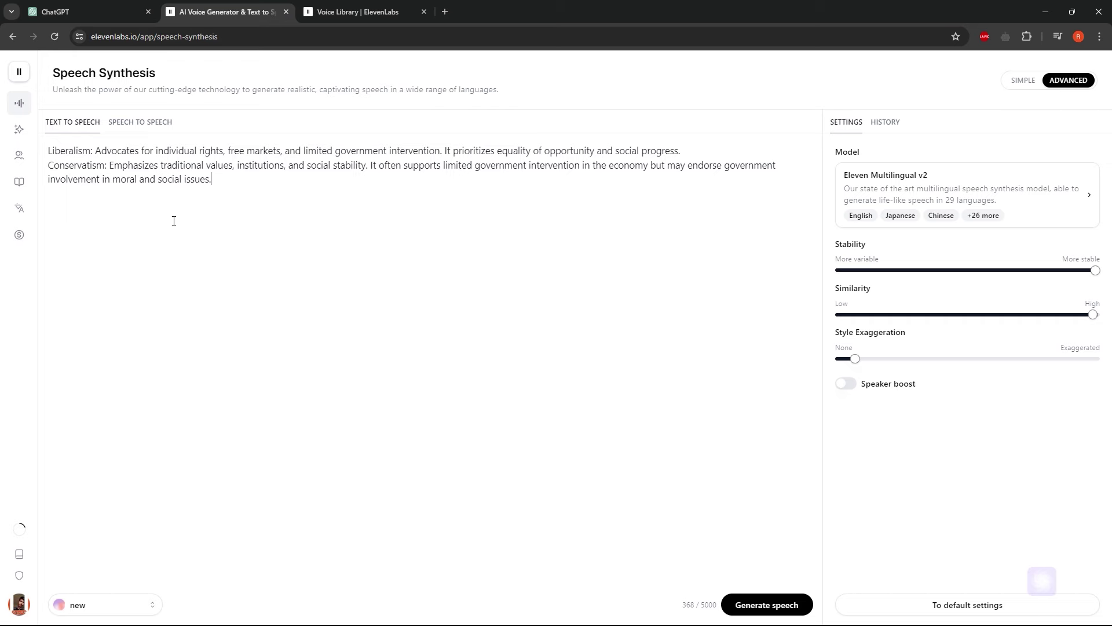
Step: Browse the dropdown list of available voices
{"action": "left_click", "coordinate": [127, 611]}
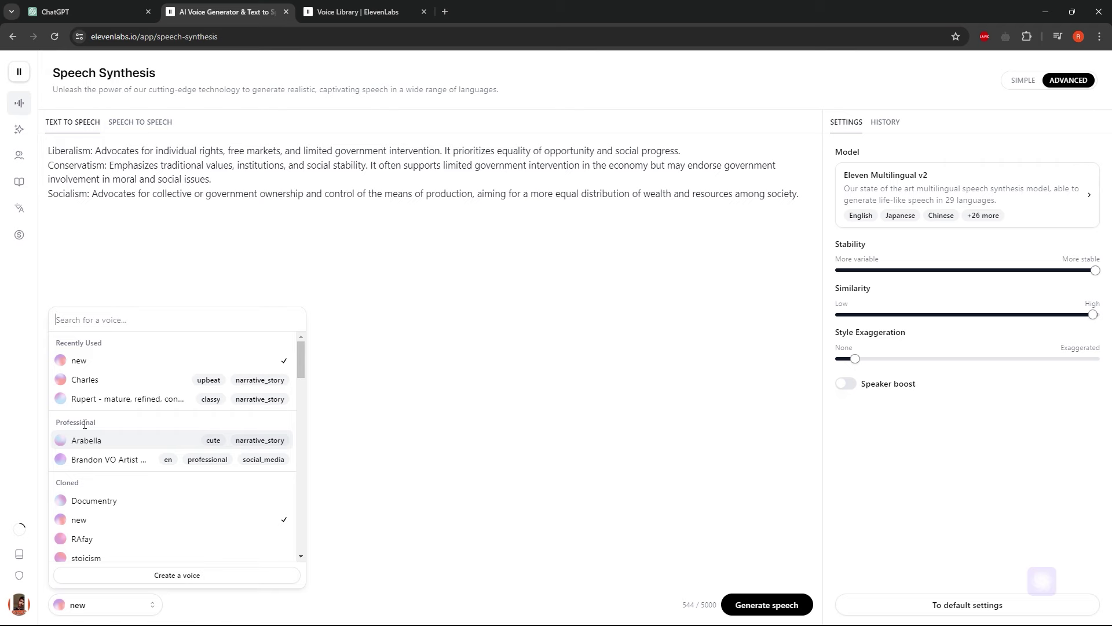
{"action": "scroll", "coordinate": [99, 475], "scroll_direction": "down", "scroll_amount": 5}
{"action": "scroll", "coordinate": [64, 510], "scroll_direction": "up", "scroll_amount": 2}
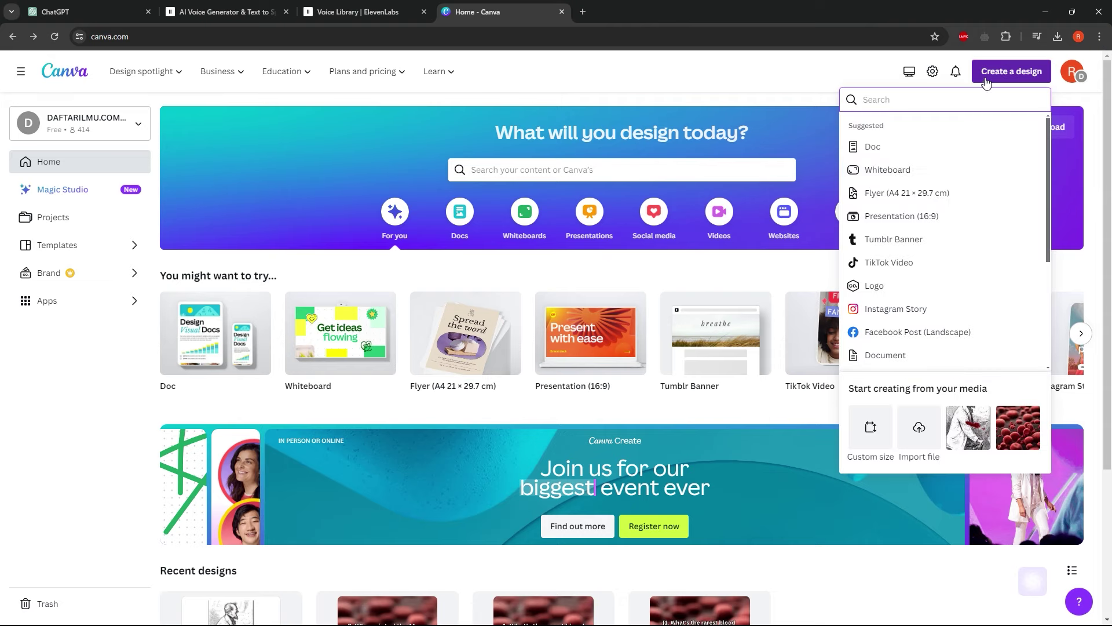
Step: Create a 16:9 presentation with a 'Liberalism' heading on the first slide
{"action": "left_click", "coordinate": [898, 220]}
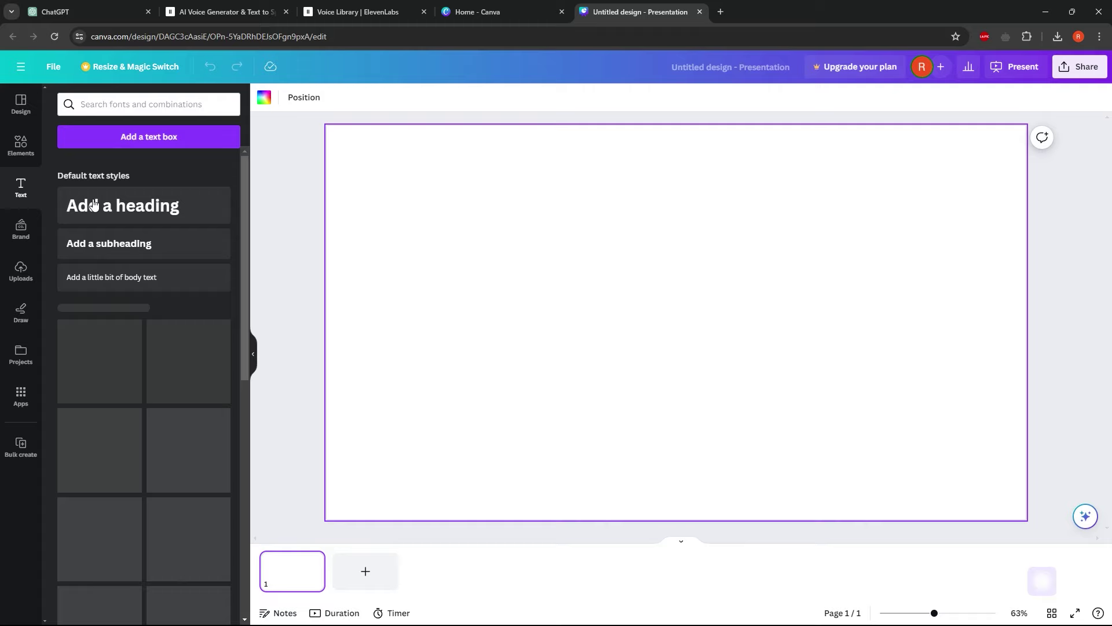
{"action": "left_click", "coordinate": [163, 205]}
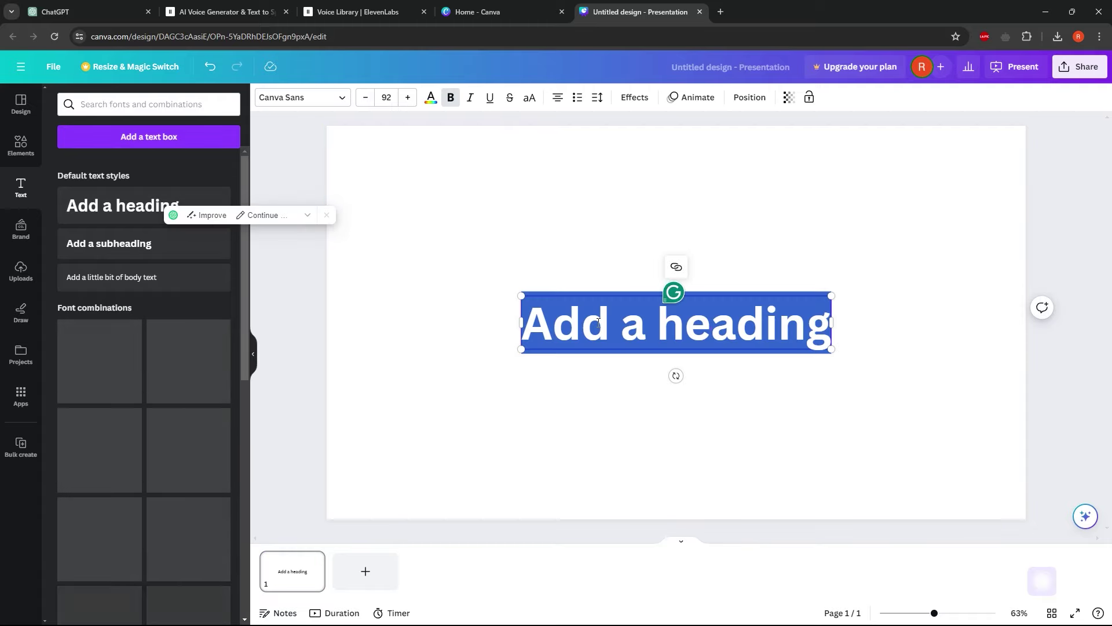
{"action": "type", "text": "Liberalism"}
{"action": "left_click", "coordinate": [663, 263]}
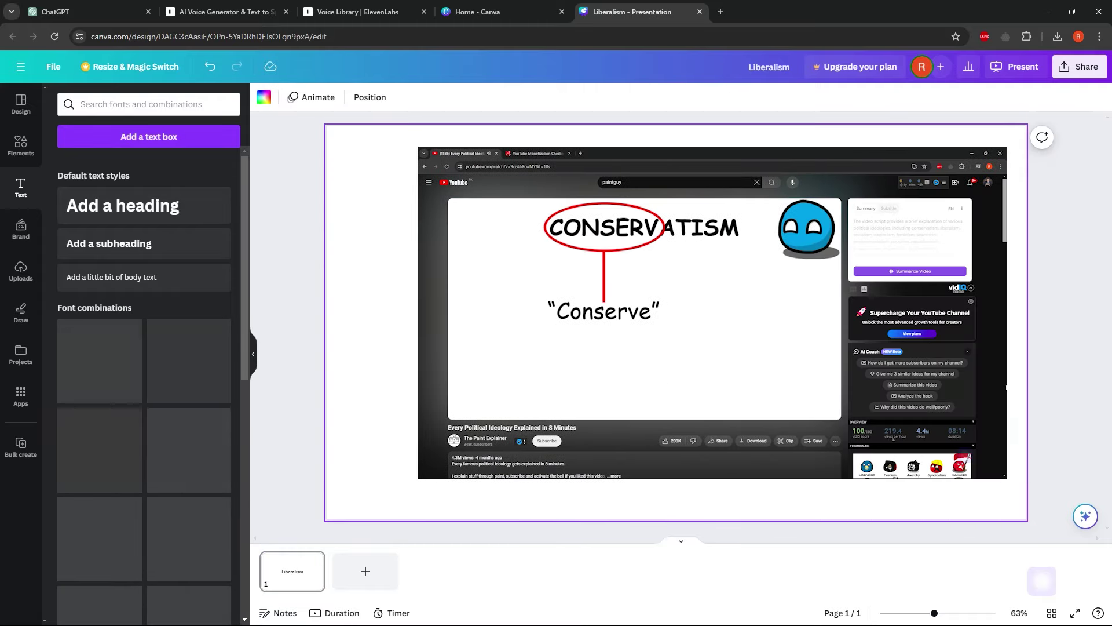
{"action": "left_click", "coordinate": [676, 322]}
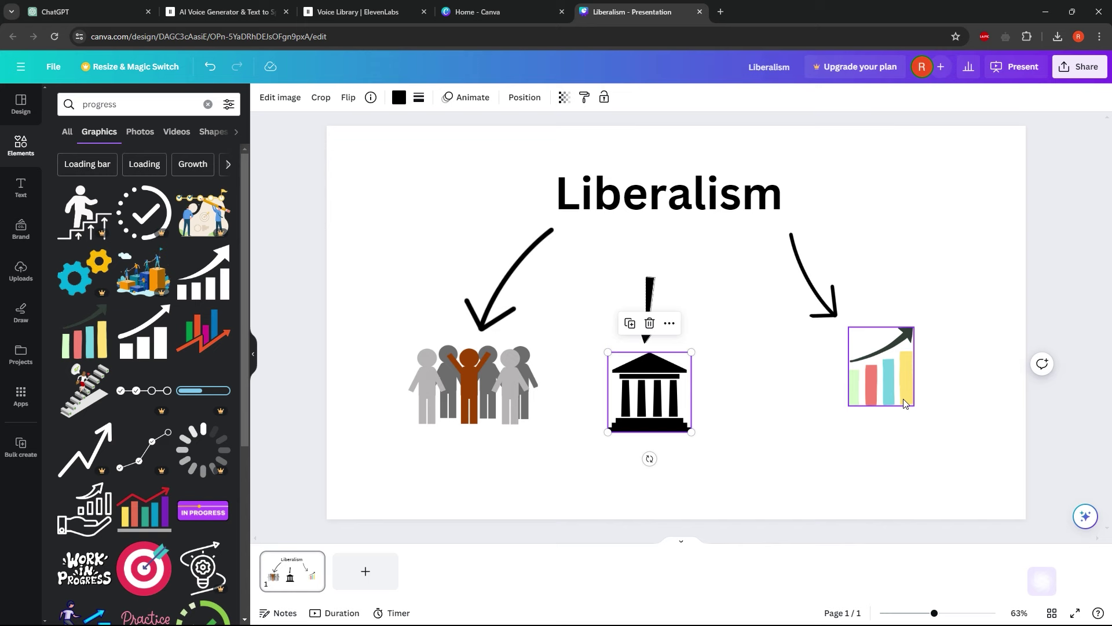
Step: Align the crowd, building, bar chart and middle arrow graphics on the slide
{"action": "left_click", "coordinate": [904, 404]}
{"action": "left_click_drag", "start_coordinate": [658, 407], "coordinate": [659, 404]}
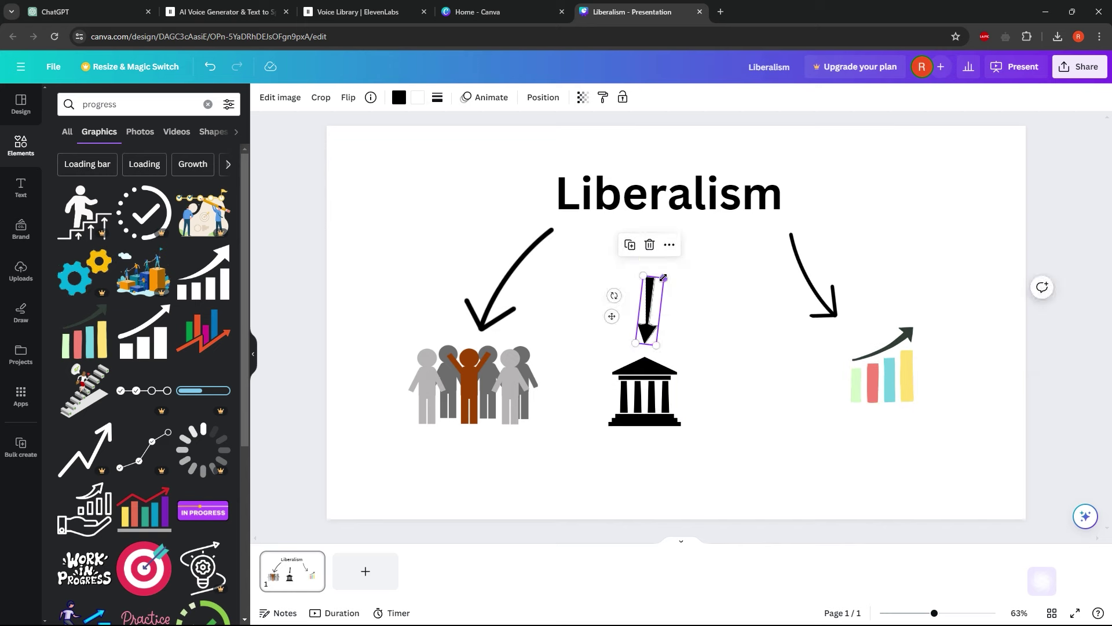
{"action": "left_click_drag", "start_coordinate": [644, 309], "coordinate": [649, 310]}
{"action": "left_click", "coordinate": [530, 420]}
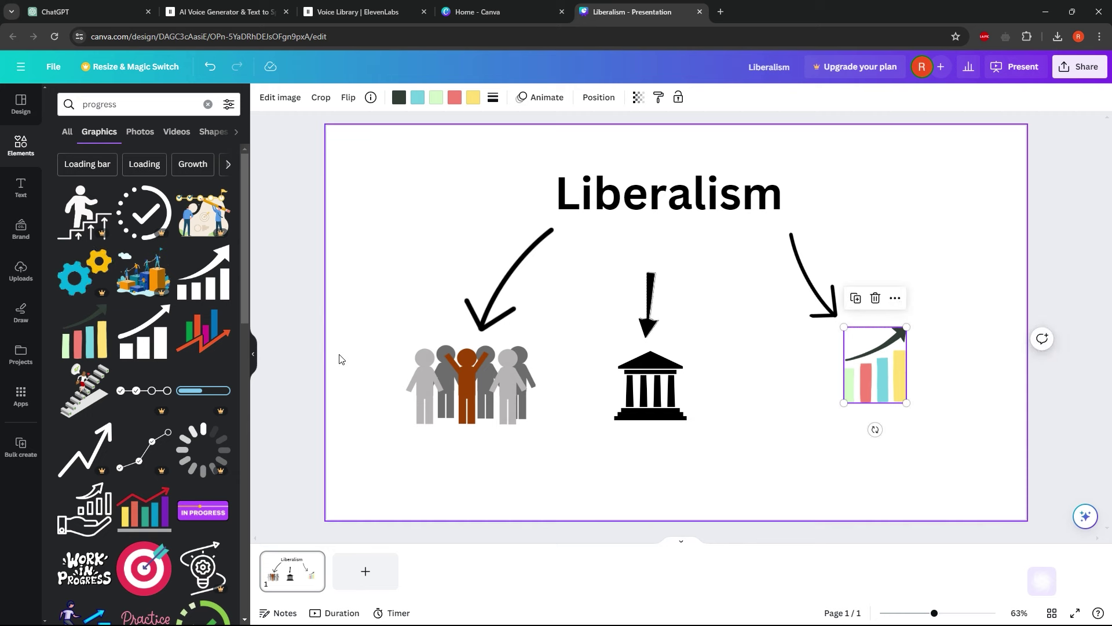
{"action": "left_click", "coordinate": [498, 371]}
{"action": "left_click_drag", "start_coordinate": [497, 371], "coordinate": [502, 372]}
{"action": "left_click", "coordinate": [649, 385]}
{"action": "left_click_drag", "start_coordinate": [866, 377], "coordinate": [859, 374]}
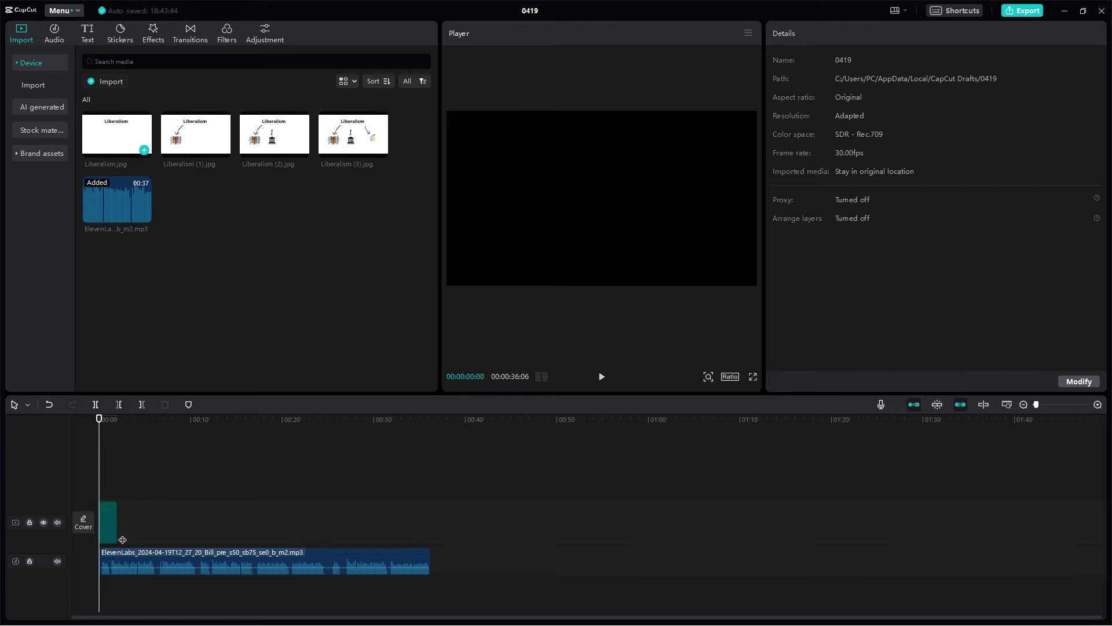
Step: Place the first two Liberalism slides on the video track and preview them
{"action": "left_click_drag", "start_coordinate": [122, 540], "coordinate": [106, 512]}
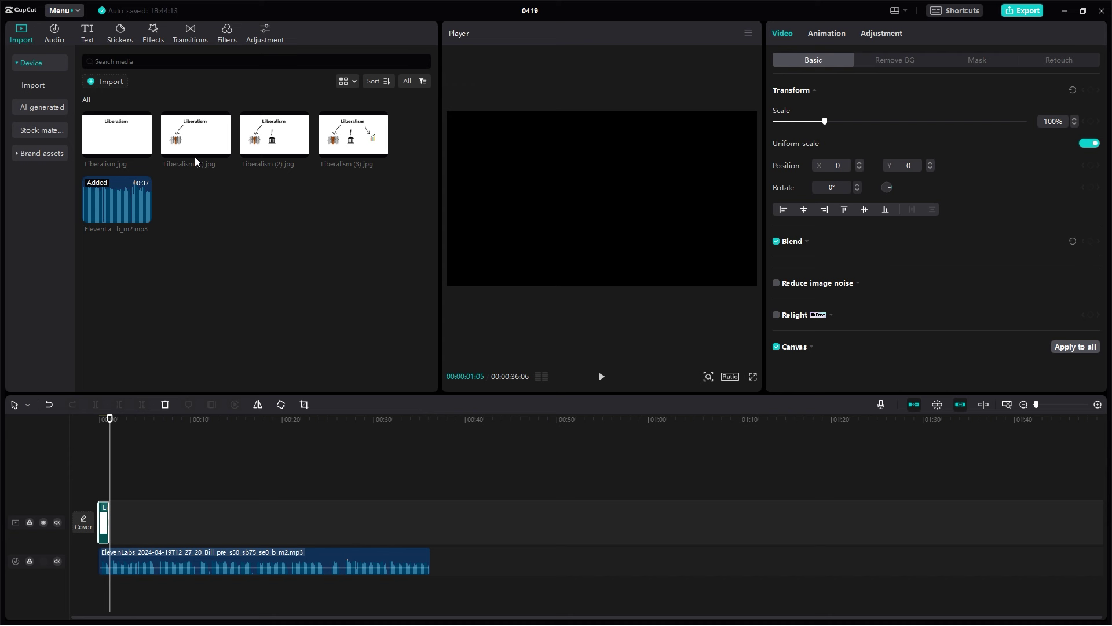
{"action": "left_click_drag", "start_coordinate": [196, 162], "coordinate": [144, 519]}
{"action": "key", "text": "space"}
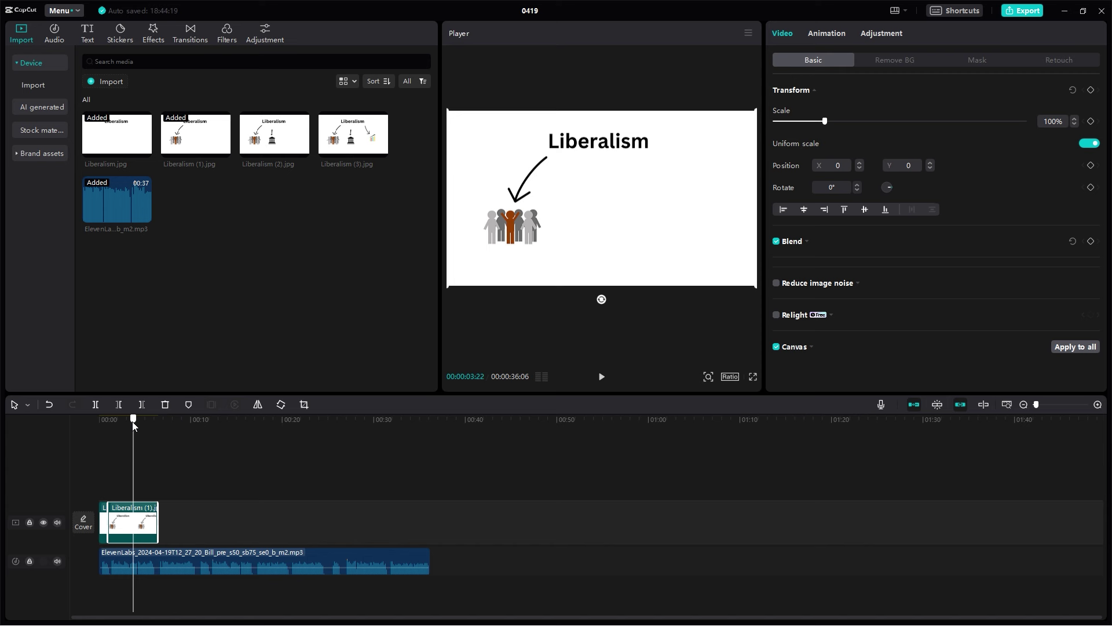
{"action": "left_click_drag", "start_coordinate": [130, 422], "coordinate": [136, 422]}
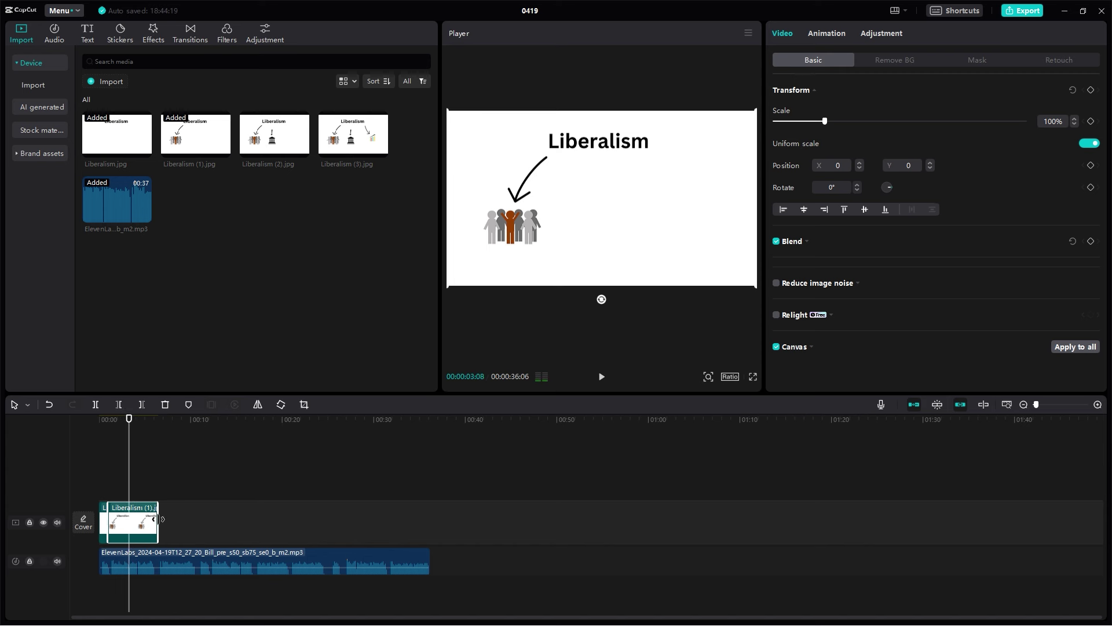
Step: Add the remaining slides through Liberalism (3).jpg, shorten the last, and preview the sequence
{"action": "left_click_drag", "start_coordinate": [128, 509], "coordinate": [233, 456]}
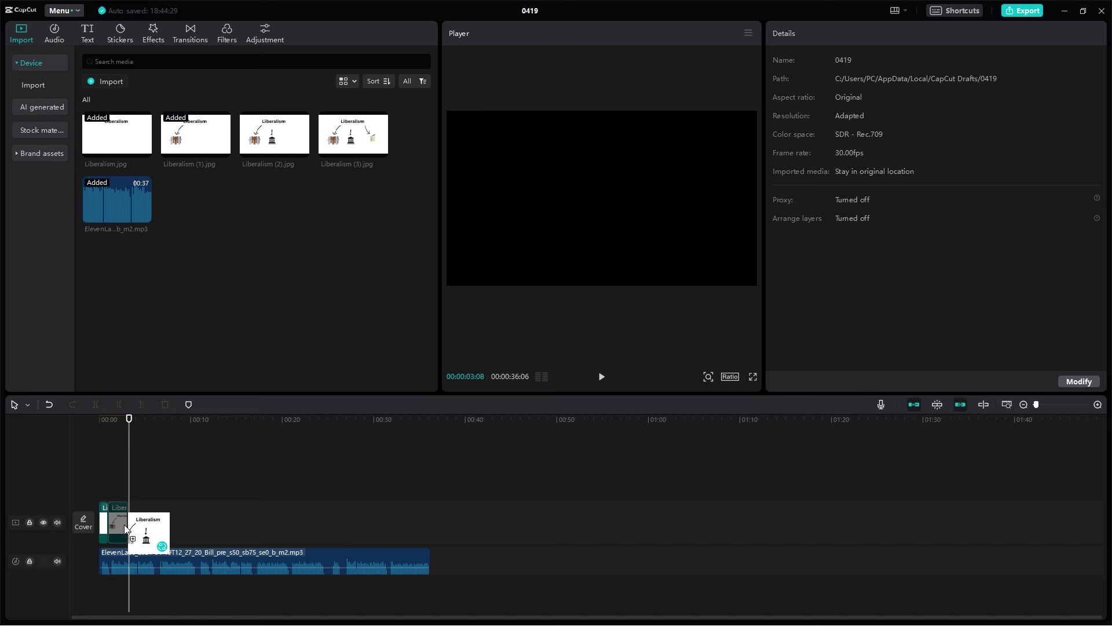
{"action": "left_click_drag", "start_coordinate": [124, 524], "coordinate": [133, 526]}
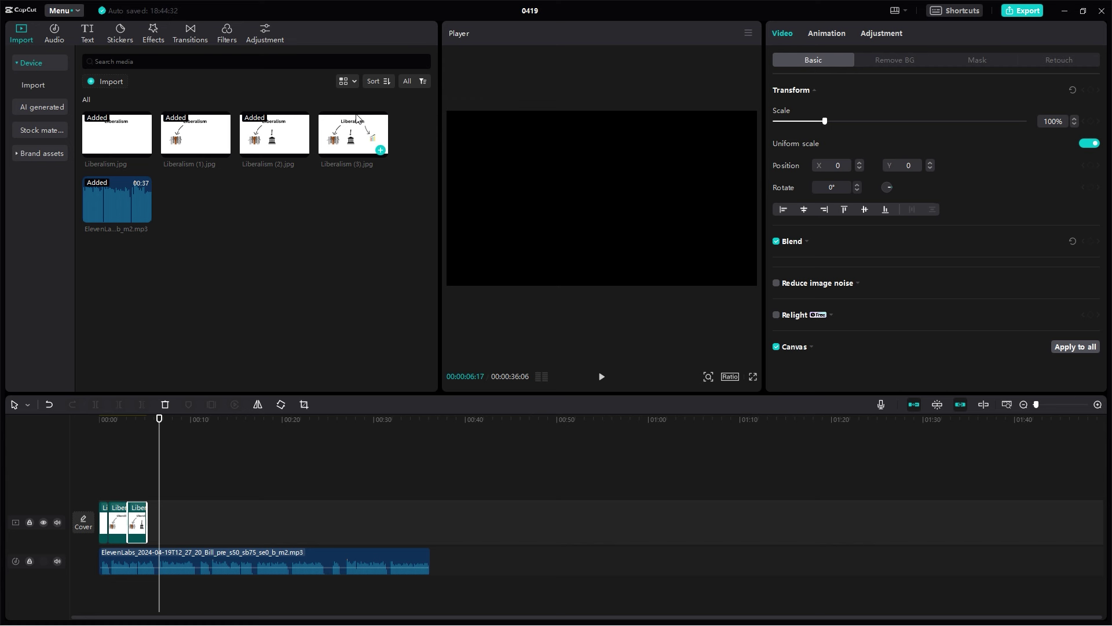
{"action": "left_click_drag", "start_coordinate": [357, 118], "coordinate": [157, 531]}
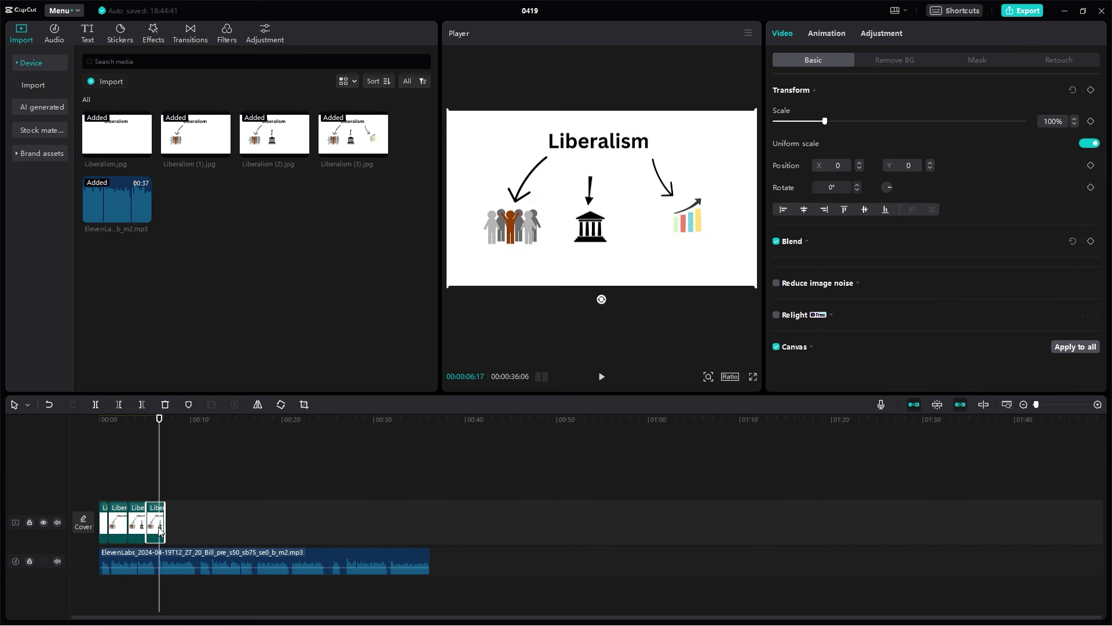
{"action": "mouse_move", "coordinate": [165, 523]}
{"action": "left_mouse_down"}
{"action": "mouse_move", "coordinate": [141, 511]}
{"action": "mouse_move", "coordinate": [168, 523]}
{"action": "left_mouse_up"}
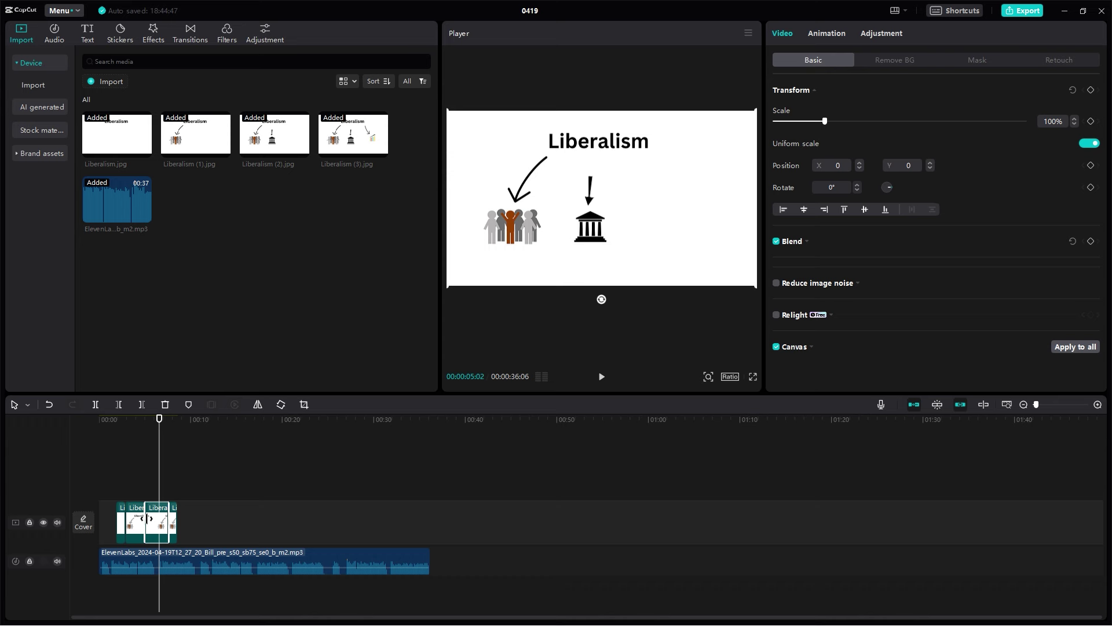
{"action": "key", "text": "space"}
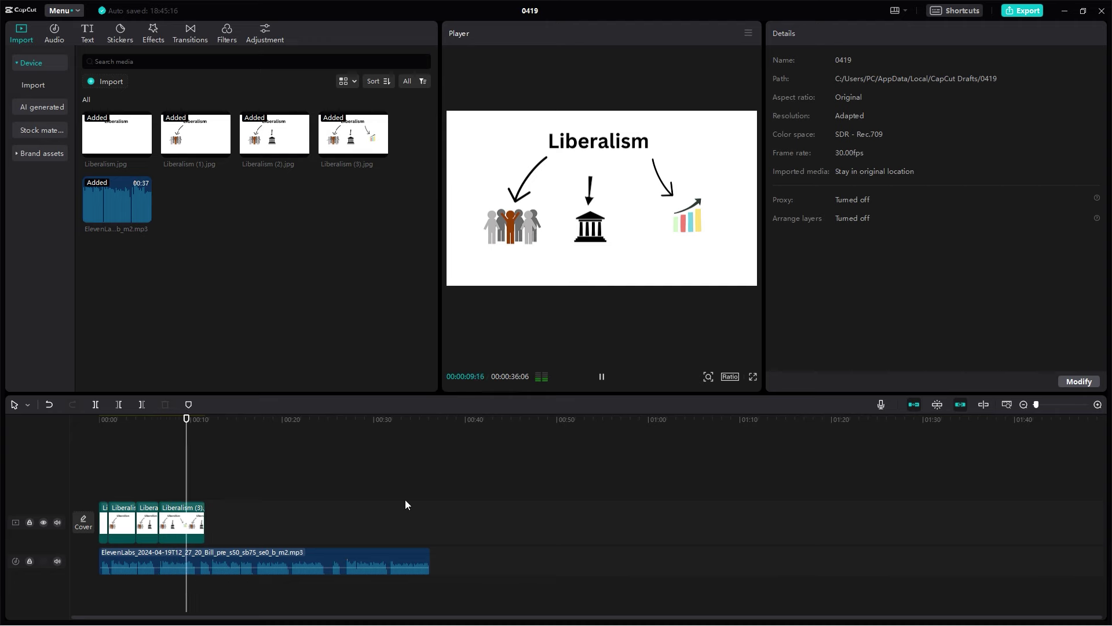
{"action": "key", "text": "space"}
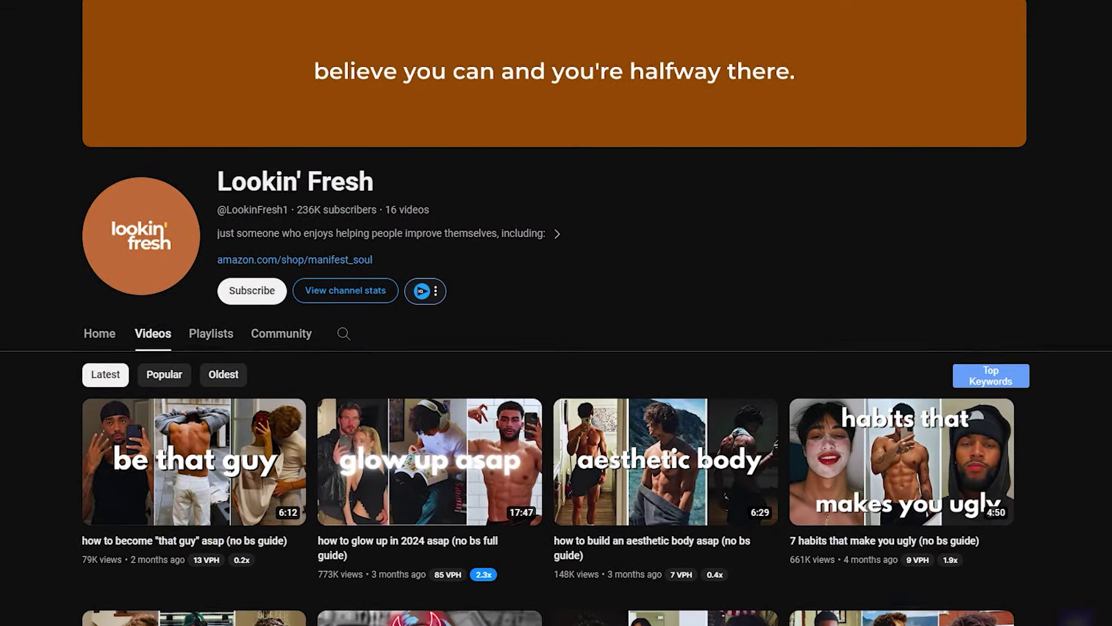
{"action": "mouse_move", "coordinate": [859, 466]}
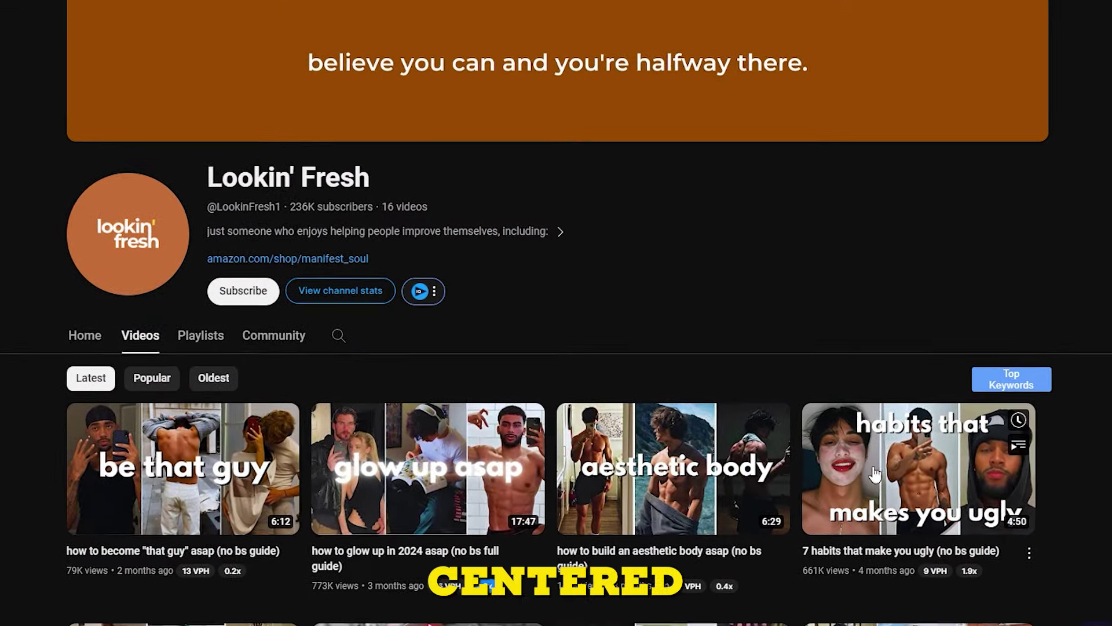
{"action": "scroll", "coordinate": [875, 475], "scroll_direction": "down", "scroll_amount": 10}
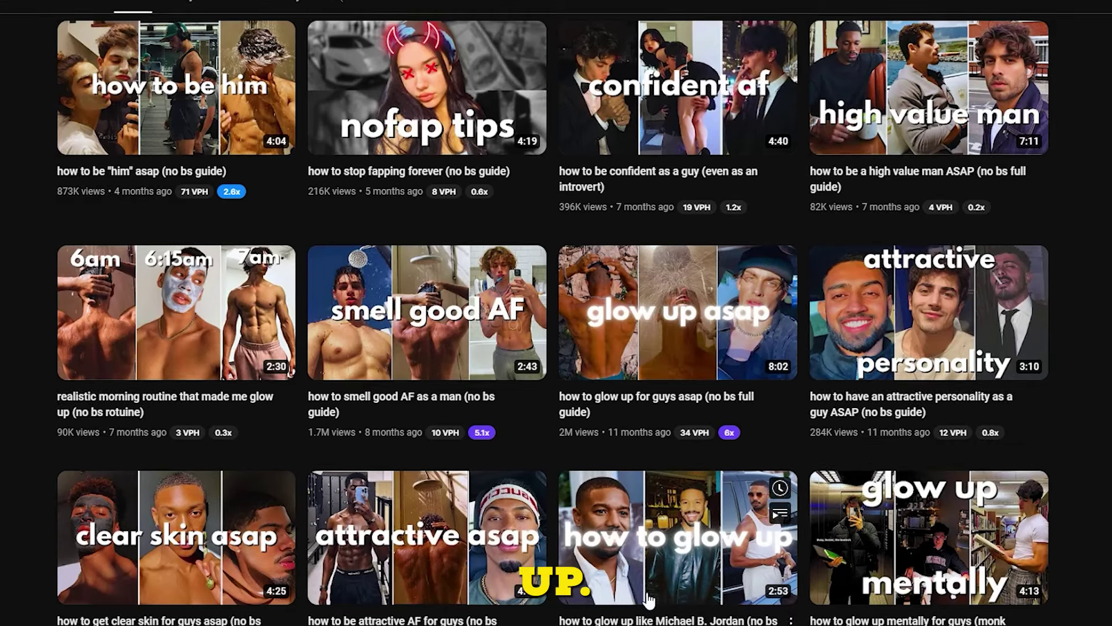
{"action": "scroll", "coordinate": [636, 226], "scroll_direction": "up", "scroll_amount": 8}
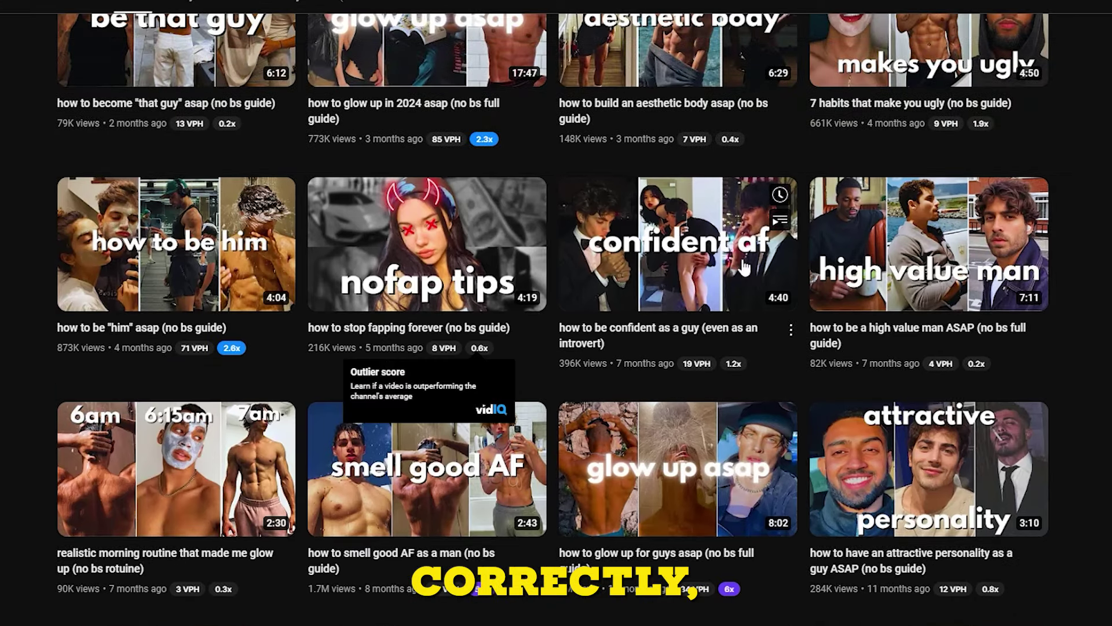
{"action": "scroll", "coordinate": [534, 432], "scroll_direction": "up", "scroll_amount": 3}
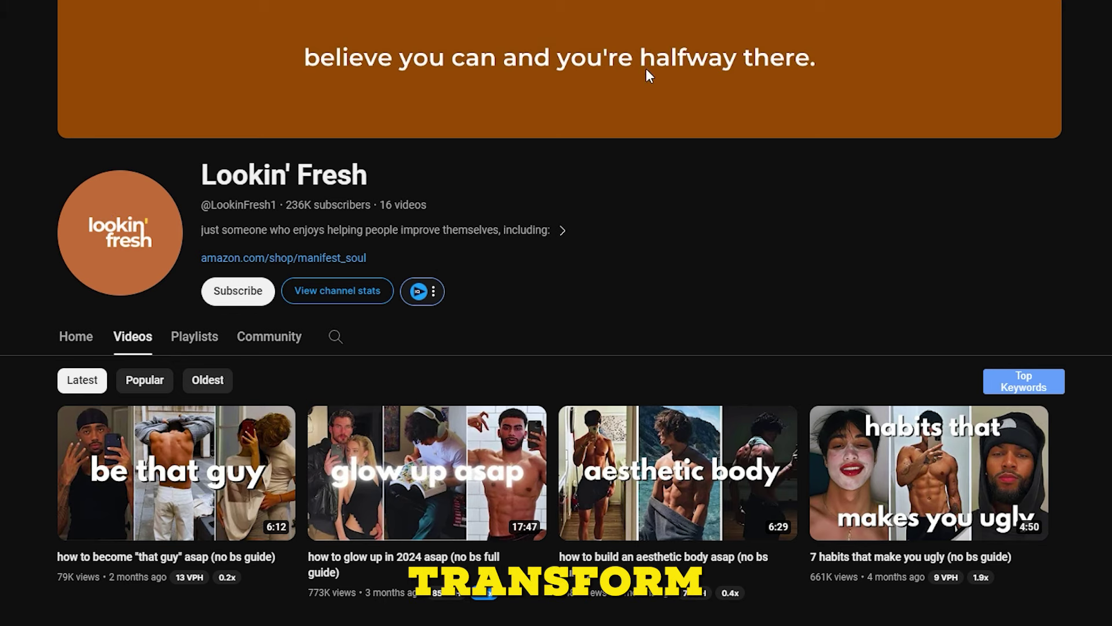
{"action": "scroll", "coordinate": [703, 357], "scroll_direction": "down", "scroll_amount": 3}
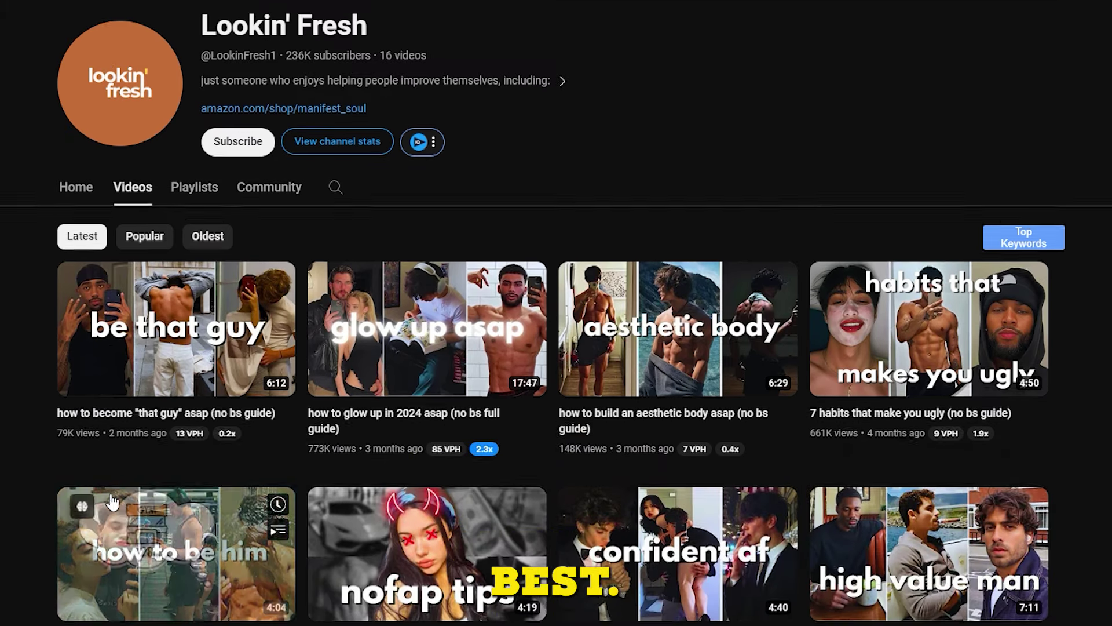
{"action": "scroll", "coordinate": [119, 423], "scroll_direction": "down", "scroll_amount": 2}
{"action": "scroll", "coordinate": [149, 119], "scroll_direction": "up", "scroll_amount": 4}
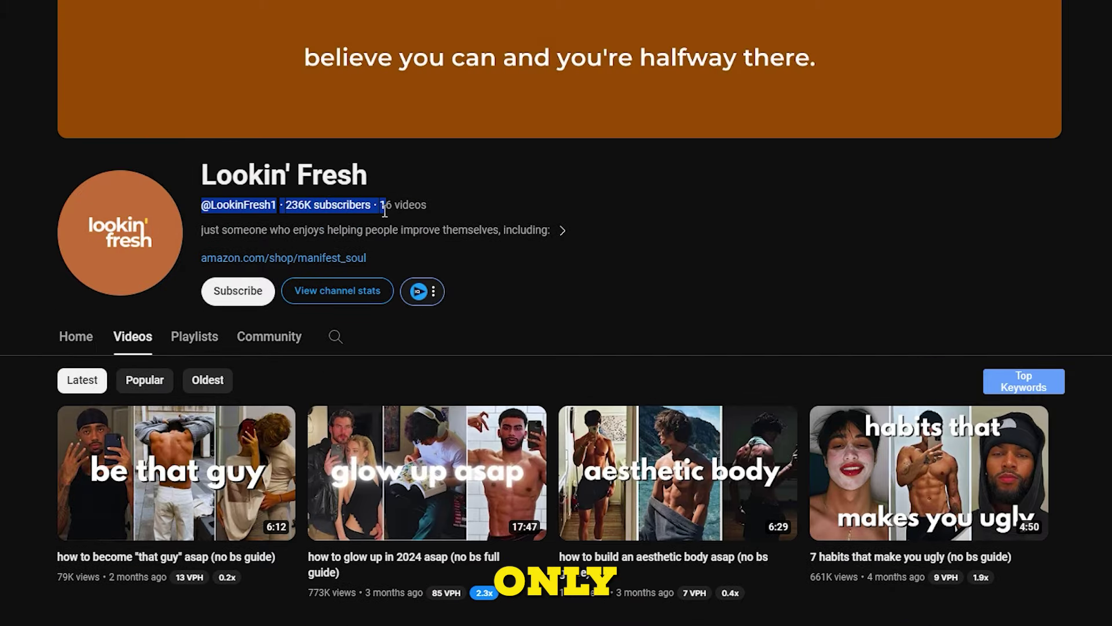
{"action": "left_click_drag", "start_coordinate": [439, 214], "coordinate": [448, 206]}
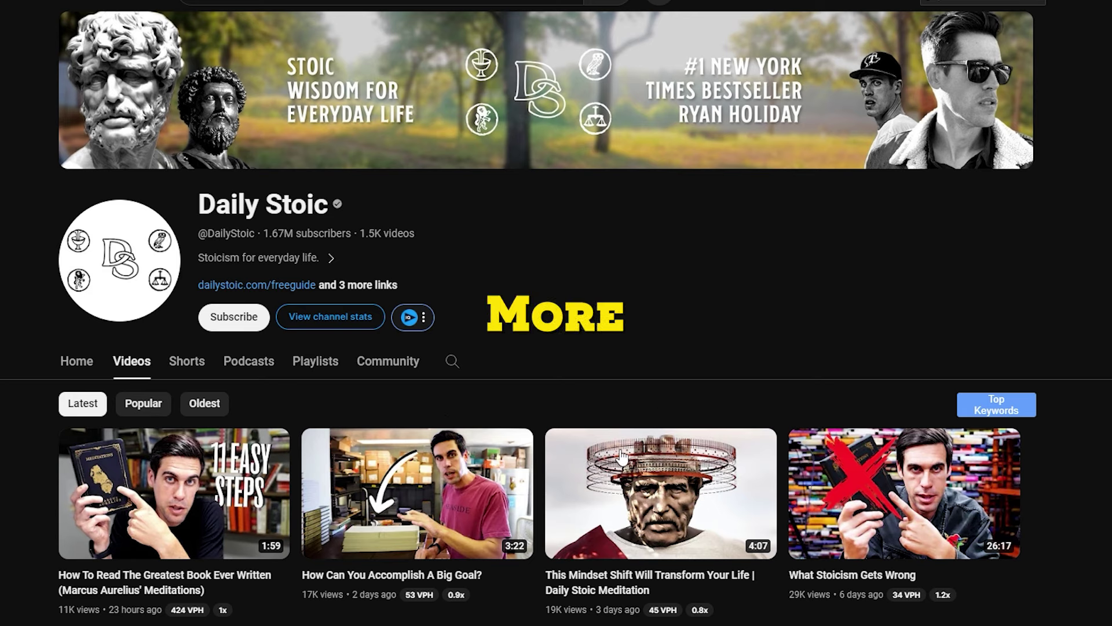
Step: Scroll down through the Daily Stoic uploads grid and back to the top
{"action": "scroll", "coordinate": [258, 324], "scroll_direction": "down", "scroll_amount": 12}
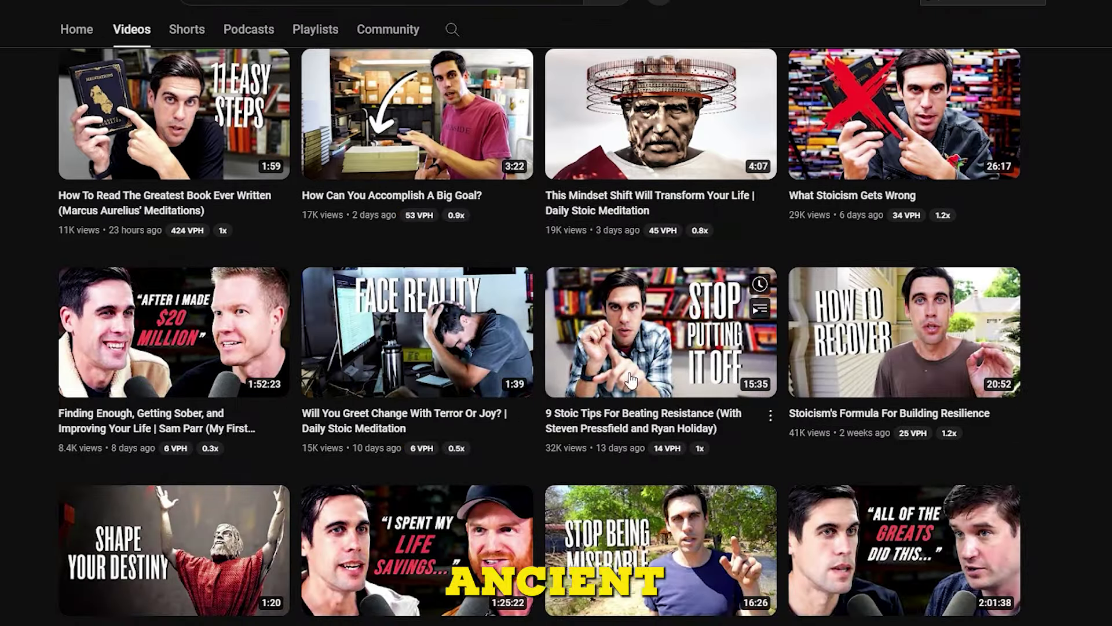
{"action": "scroll", "coordinate": [953, 394], "scroll_direction": "down", "scroll_amount": 18}
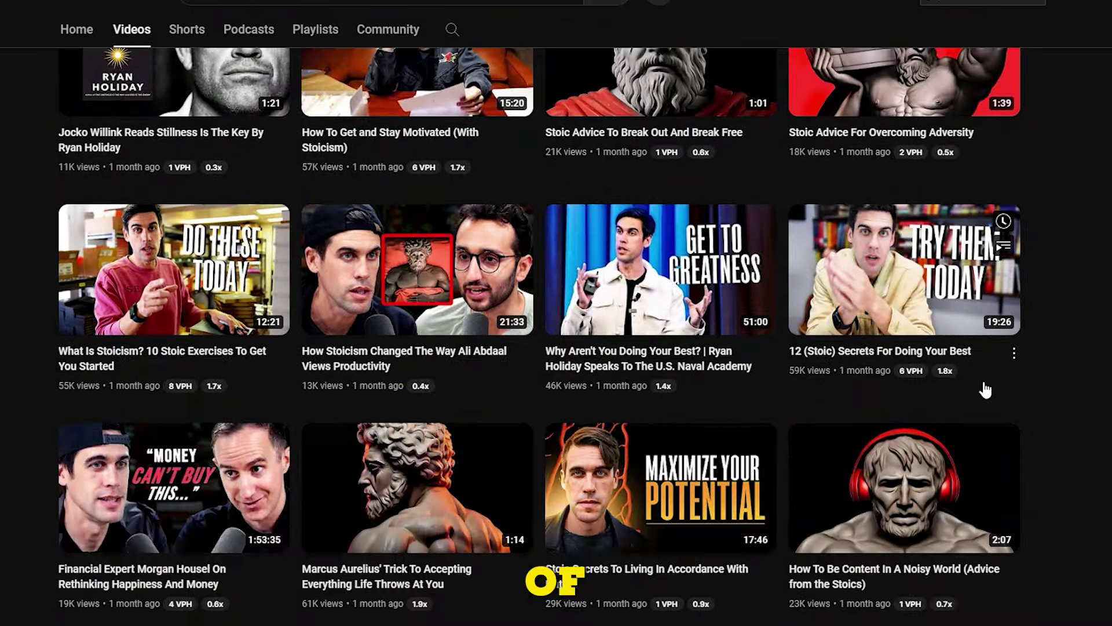
{"action": "scroll", "coordinate": [658, 348], "scroll_direction": "down", "scroll_amount": 18}
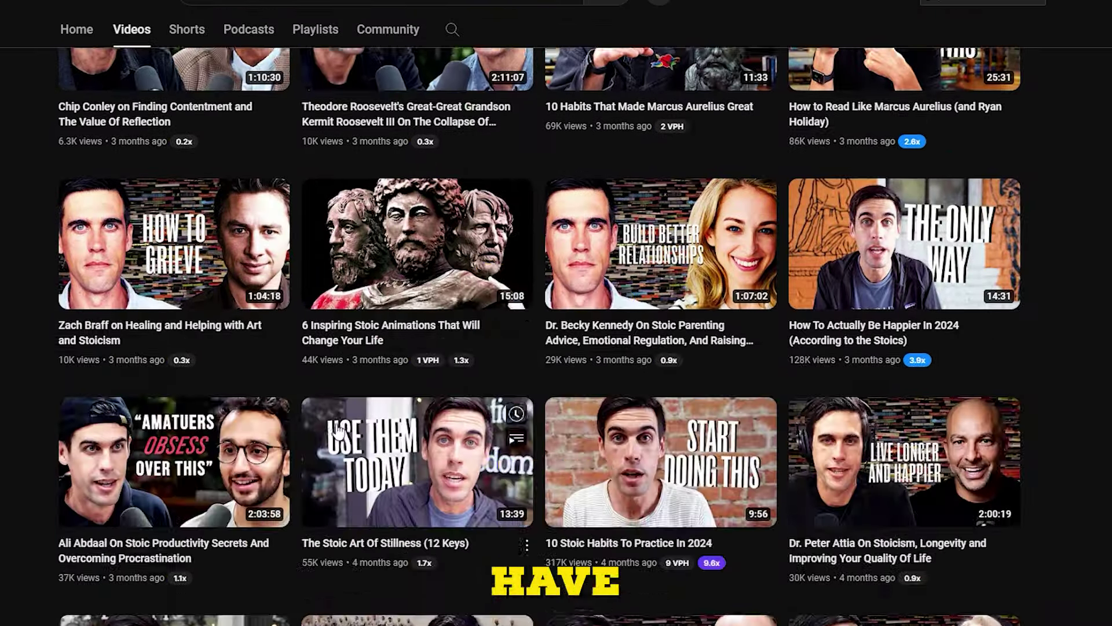
{"action": "scroll", "coordinate": [701, 366], "scroll_direction": "up", "scroll_amount": 20}
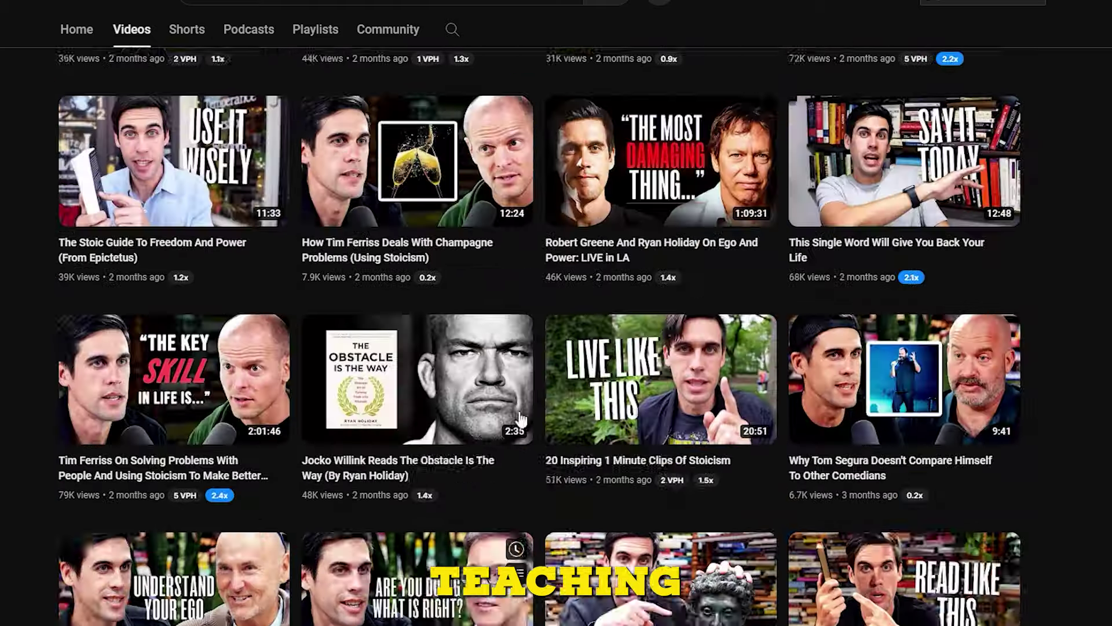
{"action": "scroll", "coordinate": [397, 396], "scroll_direction": "up", "scroll_amount": 12}
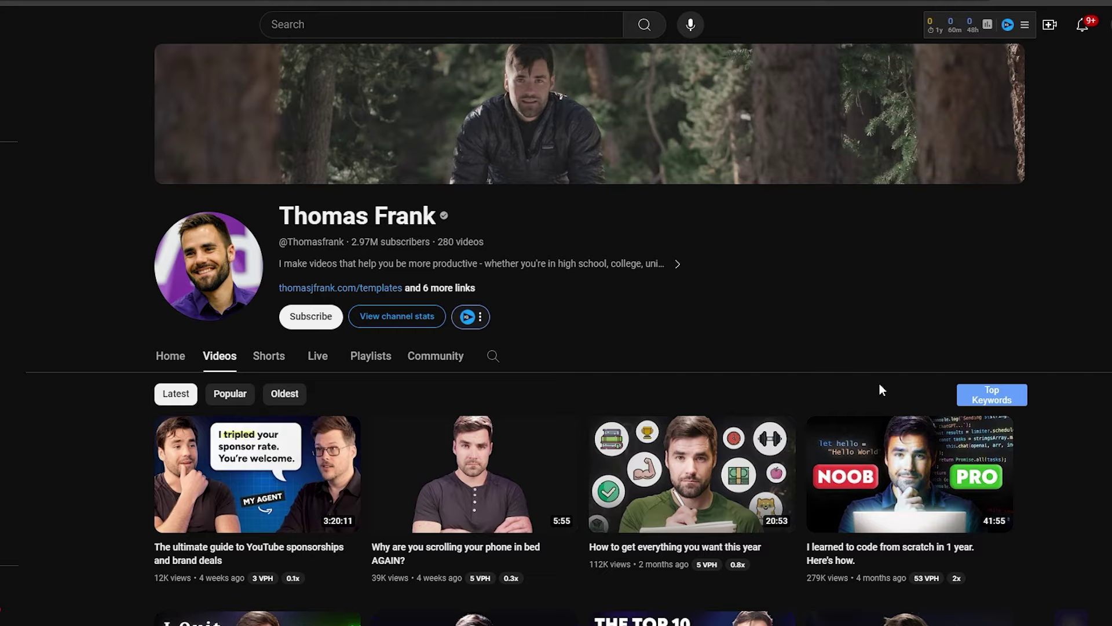
Step: Scroll down the productivity channel's Videos tab
{"action": "scroll", "coordinate": [640, 303], "scroll_direction": "down", "scroll_amount": 20}
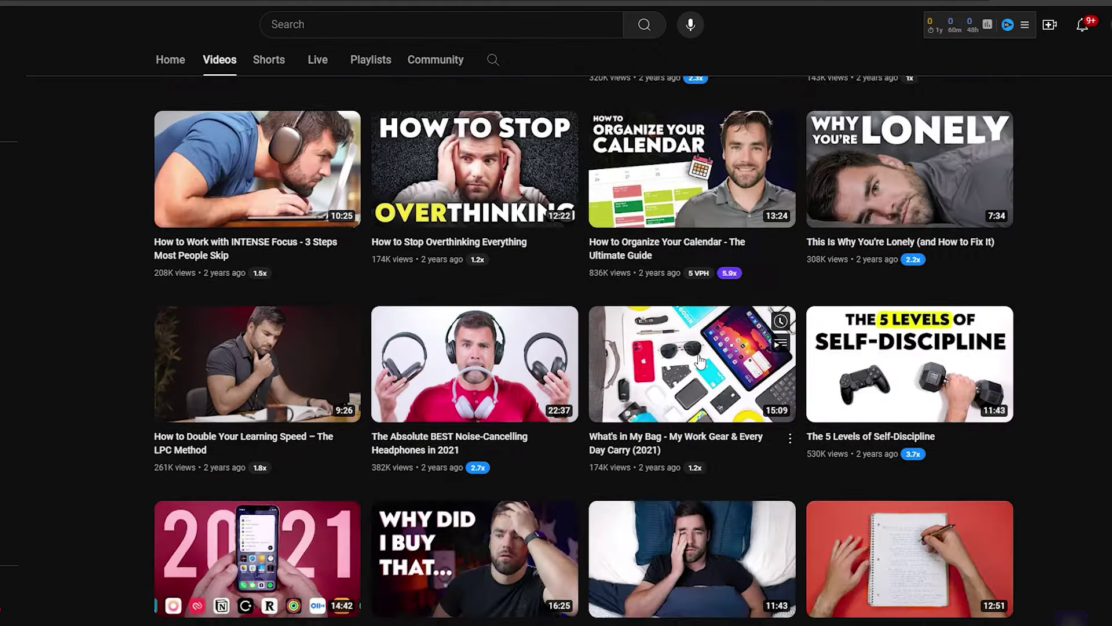
{"action": "scroll", "coordinate": [671, 378], "scroll_direction": "down", "scroll_amount": 7}
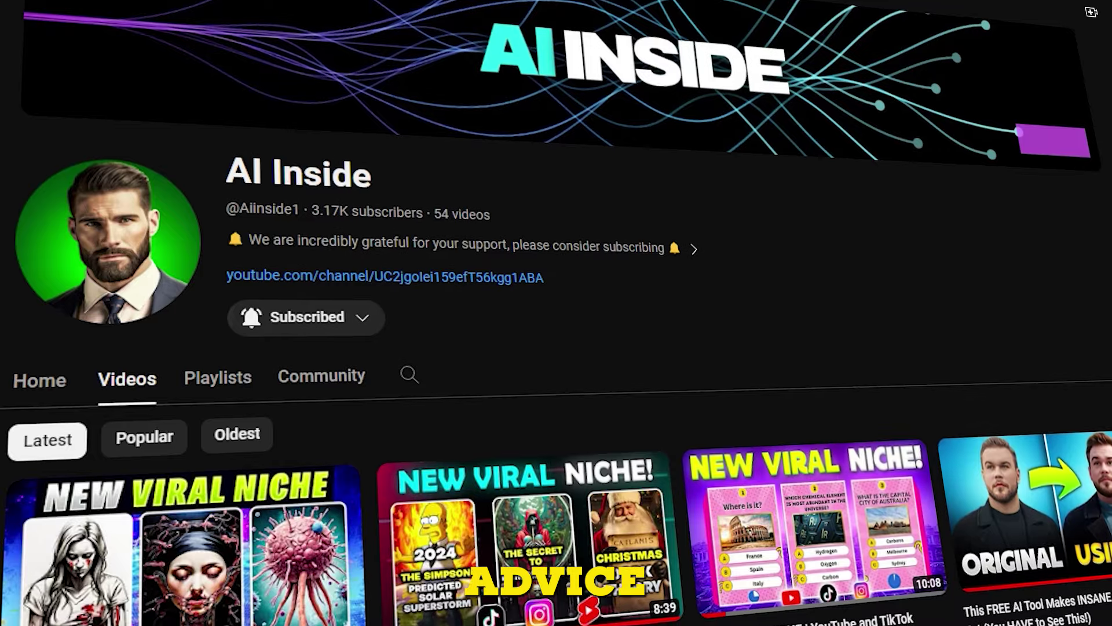
Step: Scroll down AI Inside's Videos grid to uploads from eight months ago, like 'The IMPACT Of A.I. On Society'
{"action": "scroll", "coordinate": [556, 313], "scroll_direction": "down", "scroll_amount": 6}
{"action": "scroll", "coordinate": [556, 313], "scroll_direction": "down", "scroll_amount": 12}
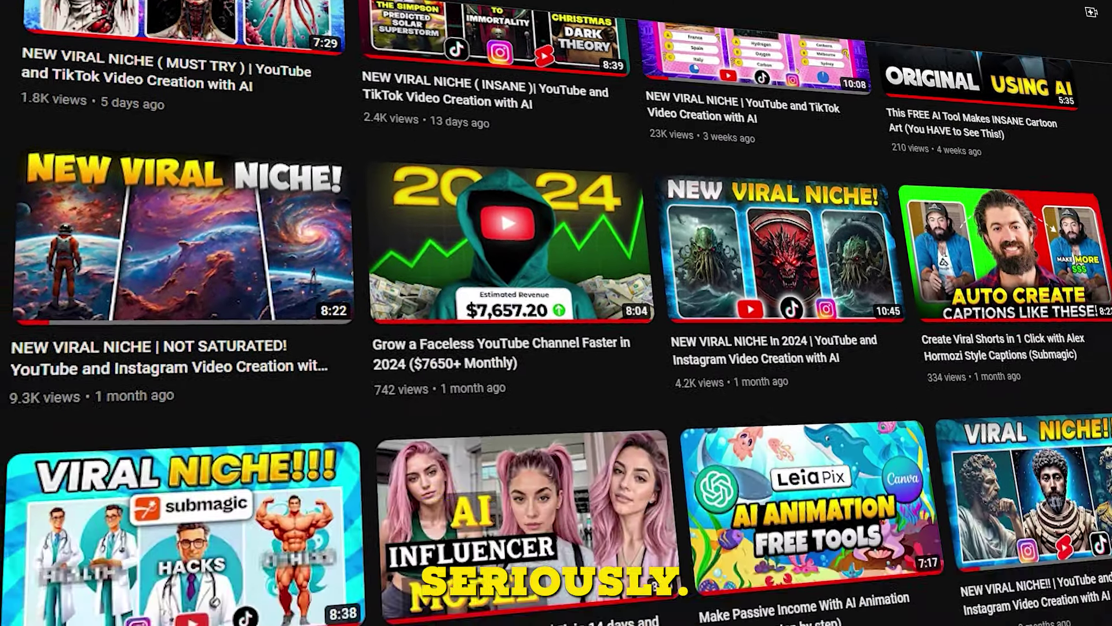
{"action": "scroll", "coordinate": [556, 313], "scroll_direction": "down", "scroll_amount": 8}
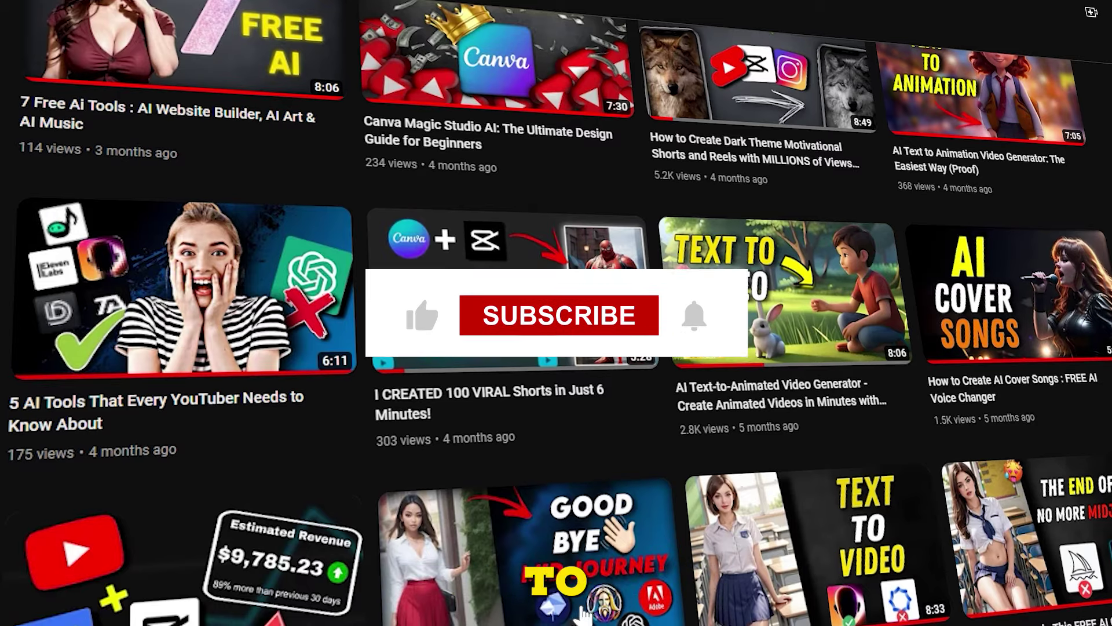
{"action": "scroll", "coordinate": [557, 312], "scroll_direction": "down", "scroll_amount": 10}
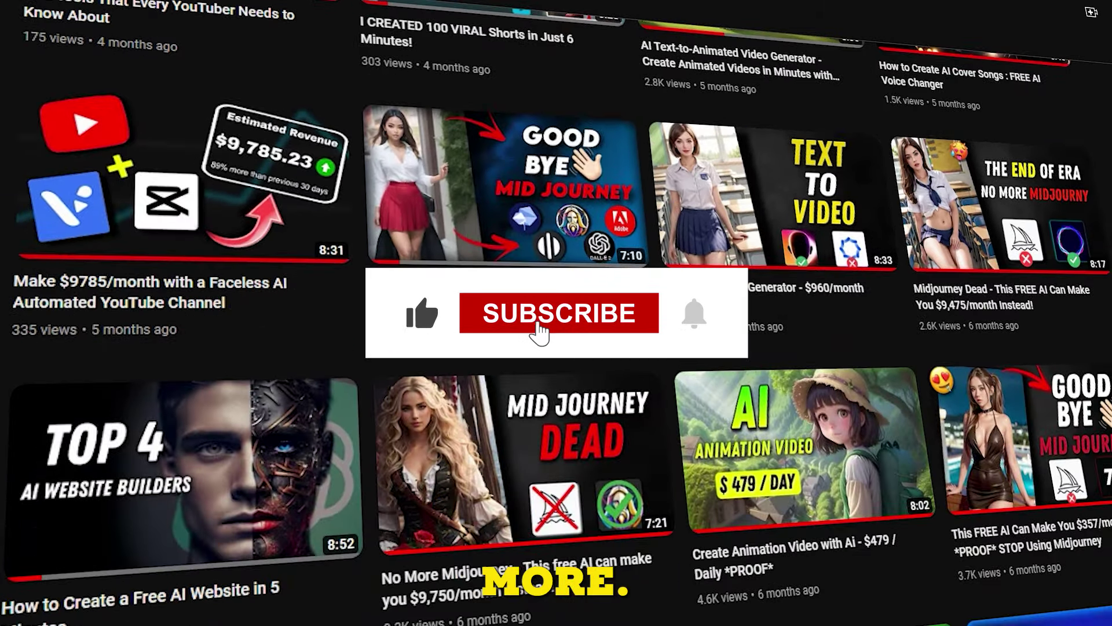
{"action": "scroll", "coordinate": [557, 313], "scroll_direction": "down", "scroll_amount": 5}
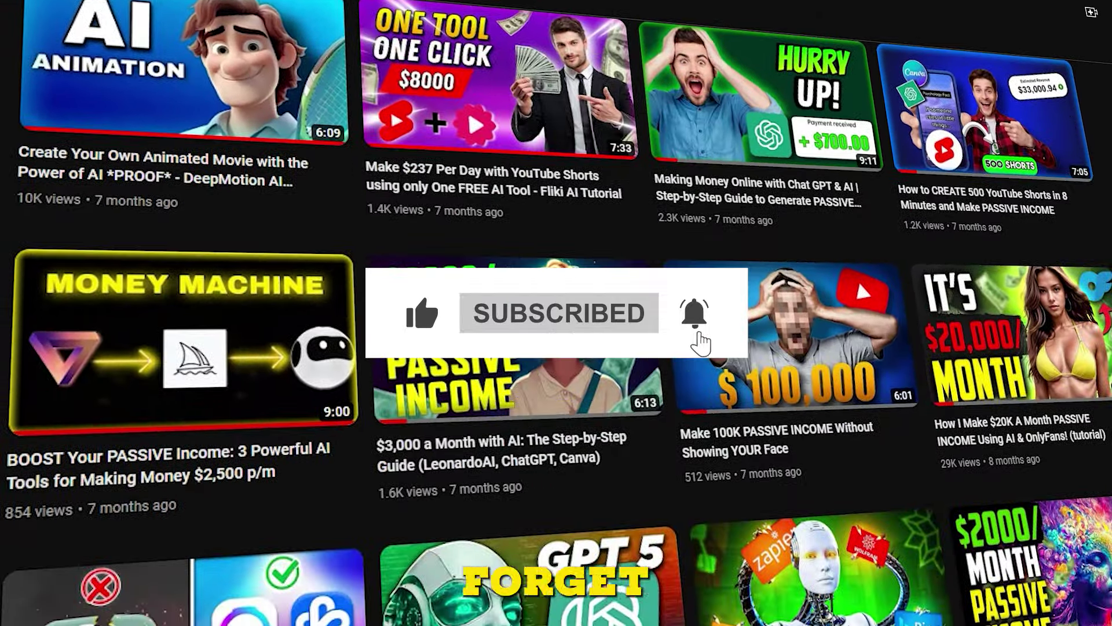
{"action": "scroll", "coordinate": [556, 313], "scroll_direction": "down", "scroll_amount": 5}
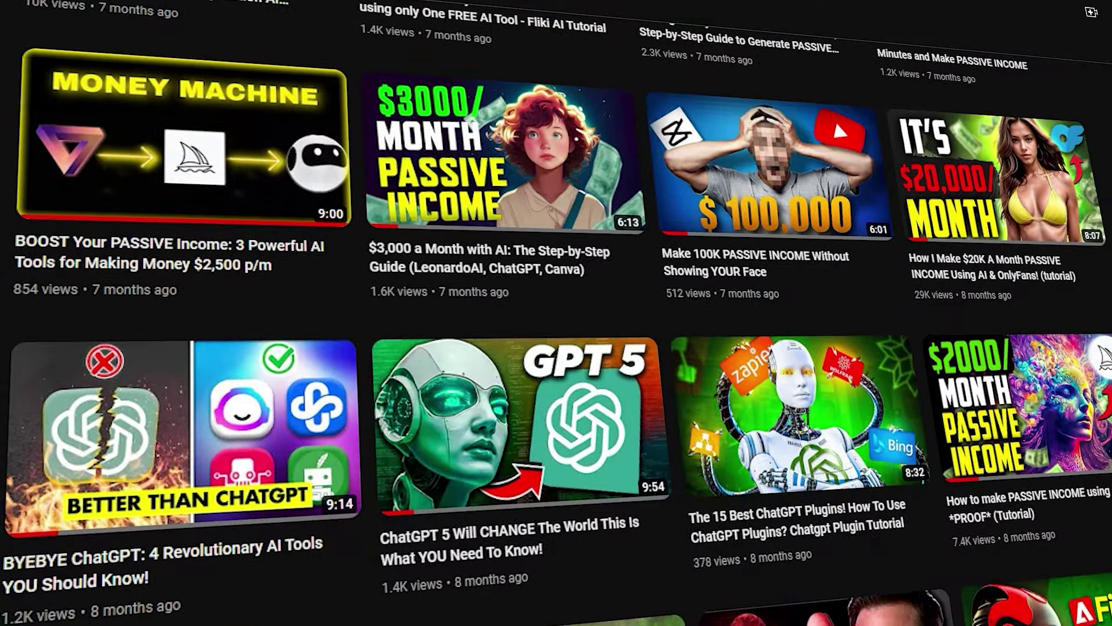
{"action": "scroll", "coordinate": [556, 313], "scroll_direction": "down", "scroll_amount": 7}
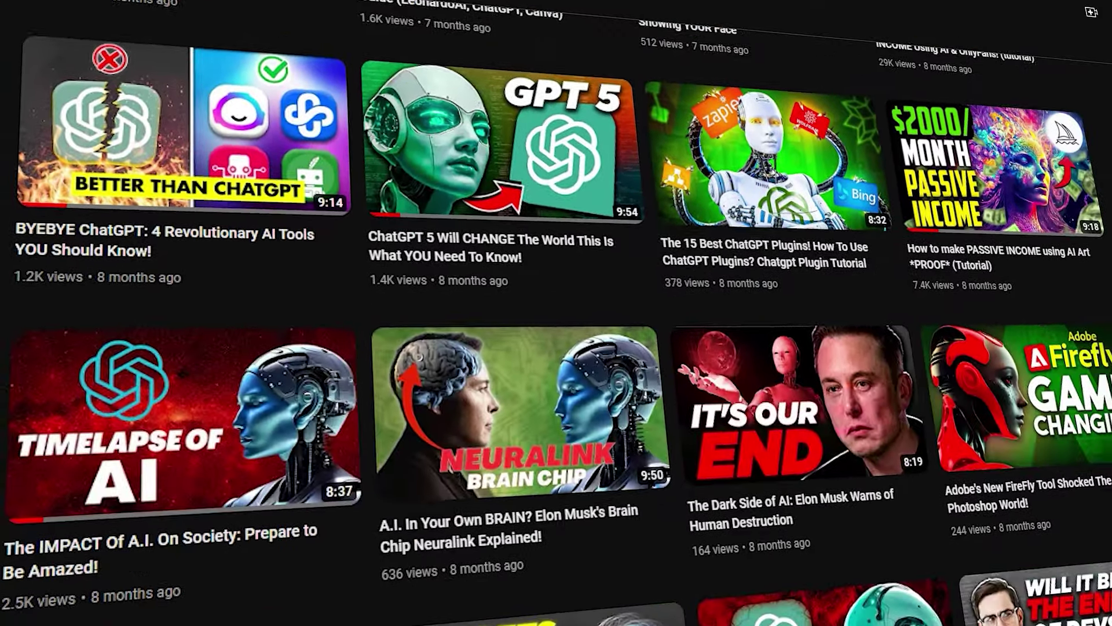